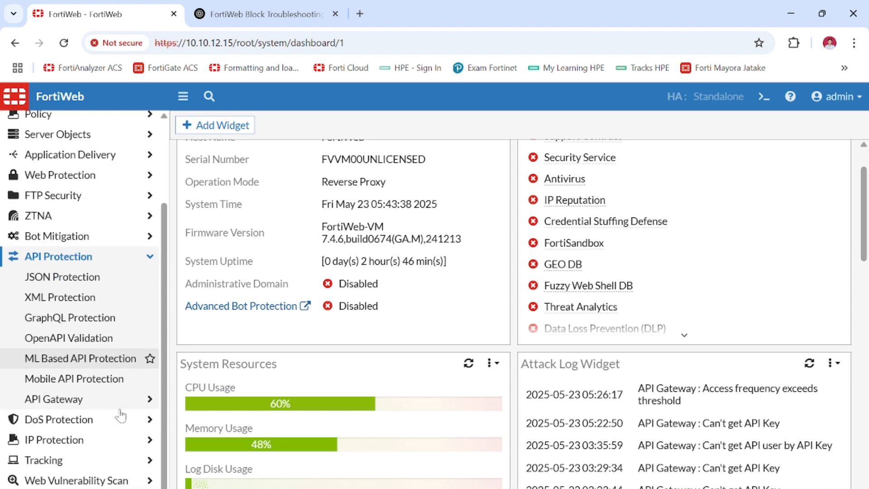
# Open the API user "moved" under API Gateway, reveal its API key and generate a new one
pyautogui.click(121, 402)
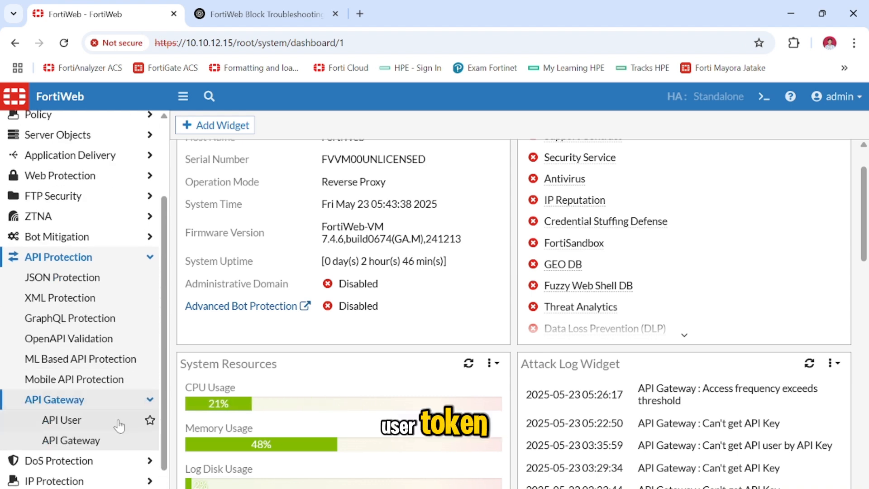
pyautogui.click(120, 422)
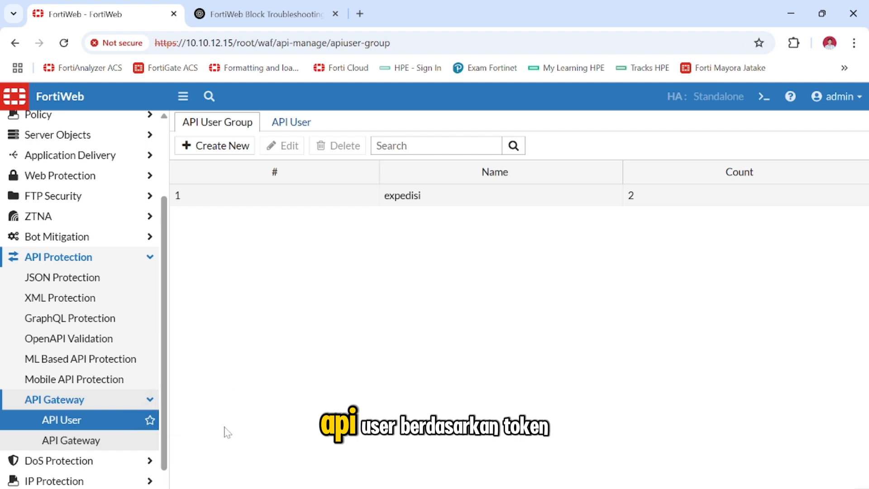
pyautogui.click(302, 127)
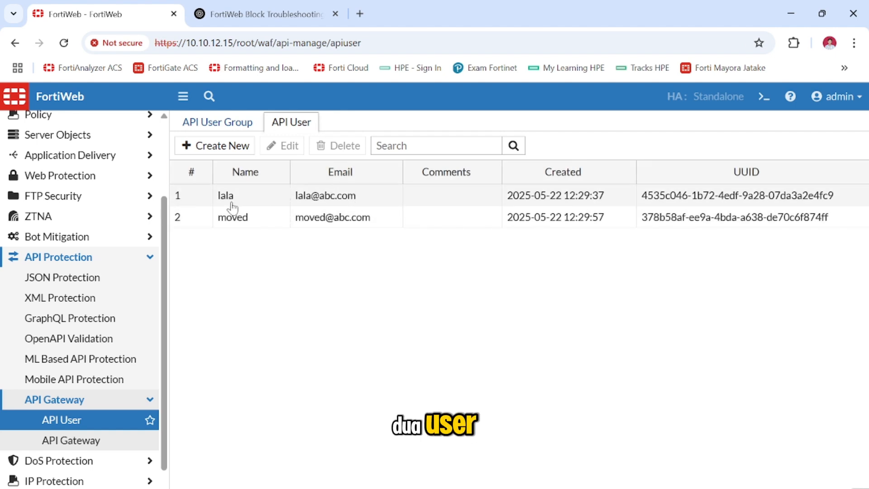
pyautogui.doubleClick(256, 218)
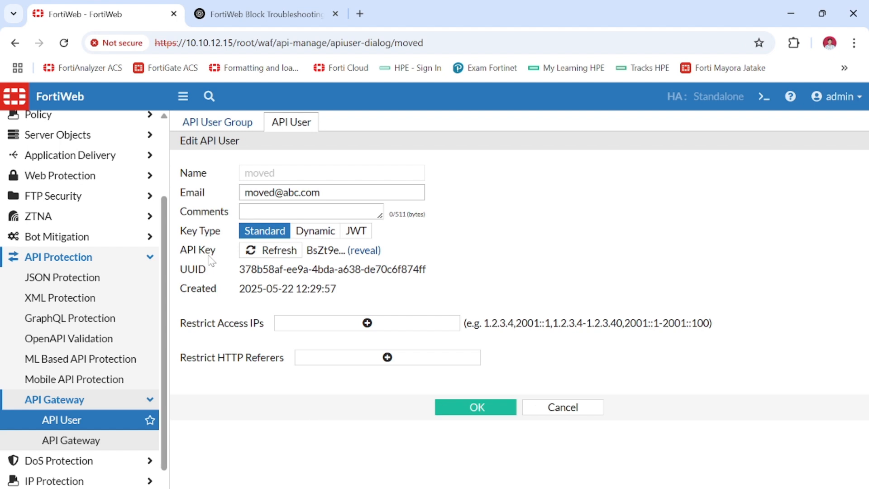
pyautogui.click(364, 250)
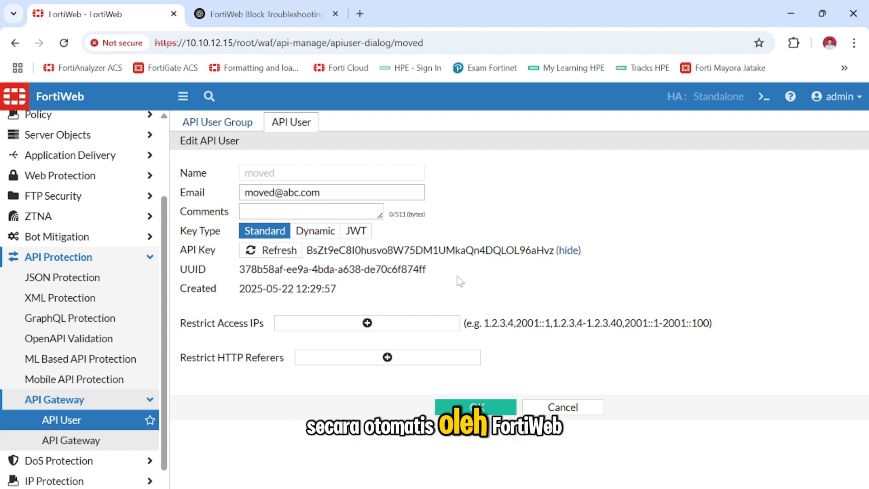
pyautogui.click(275, 252)
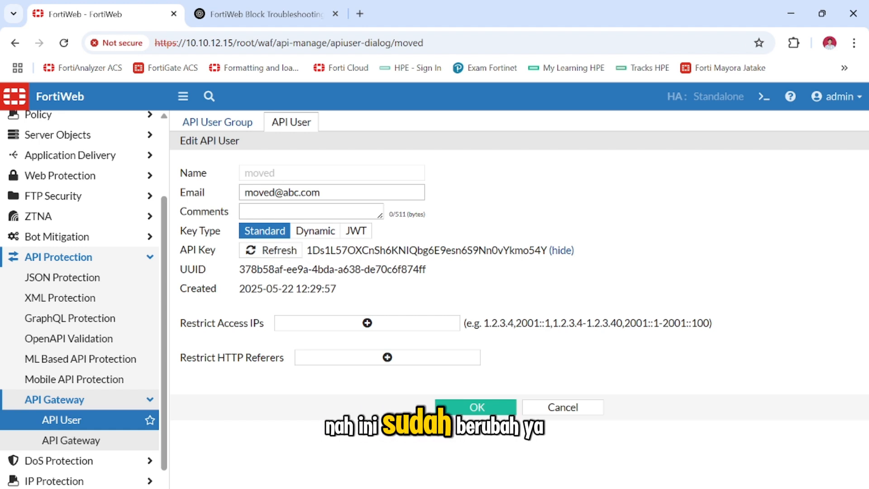
# Copy the newly generated API key and save the API user
pyautogui.moveTo(306, 250); pyautogui.dragTo(541, 250)
pyautogui.rightClick(541, 250)
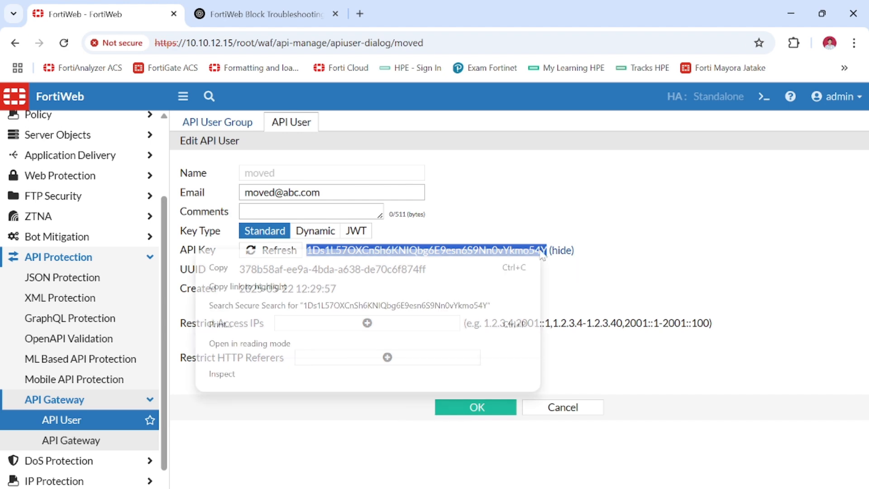
pyautogui.click(442, 271)
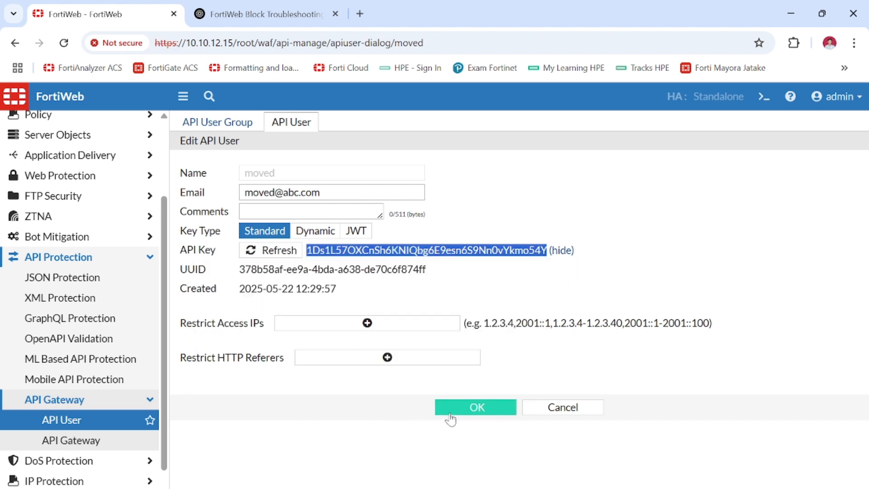
pyautogui.click(466, 410)
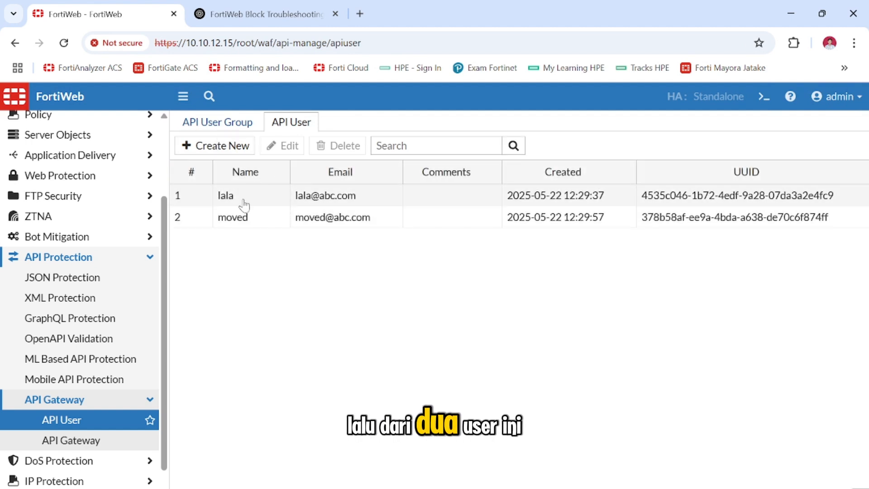
# Review the members of the API user group expedisi and confirm the group
pyautogui.click(227, 129)
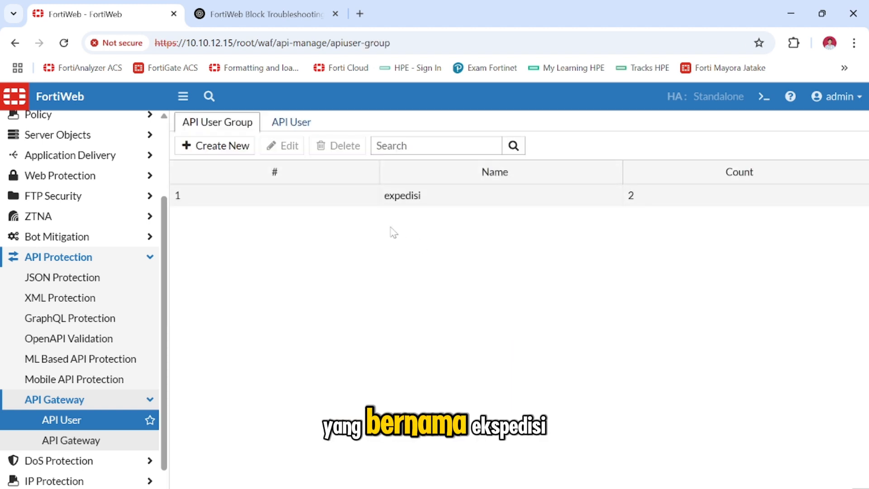
pyautogui.doubleClick(405, 199)
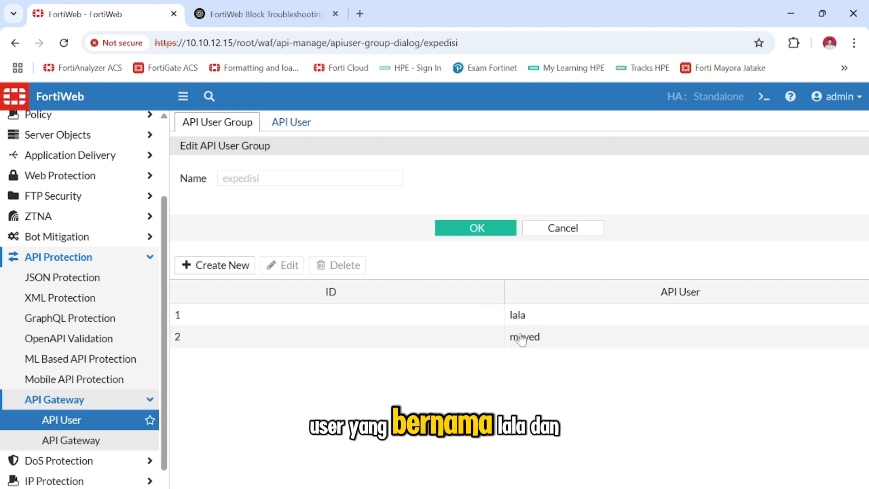
pyautogui.click(477, 230)
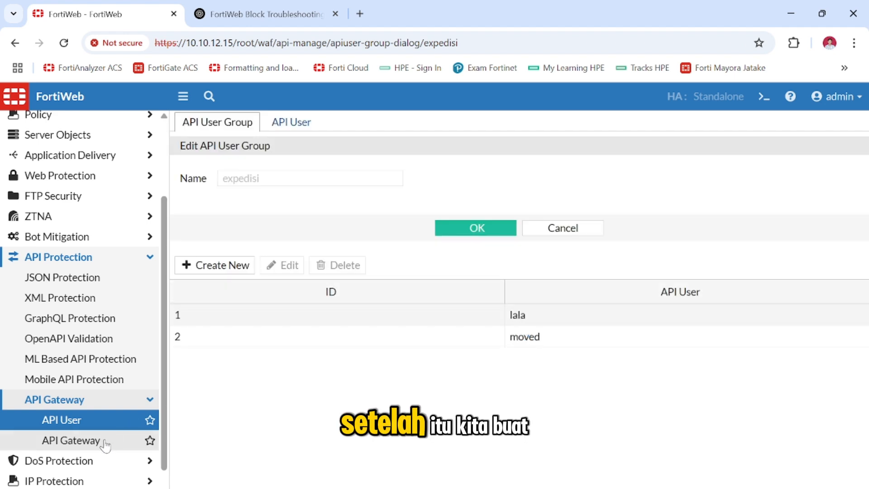
# Open the API gateway rule gateway-01 and examine its frontend URL prefix
pyautogui.click(75, 444)
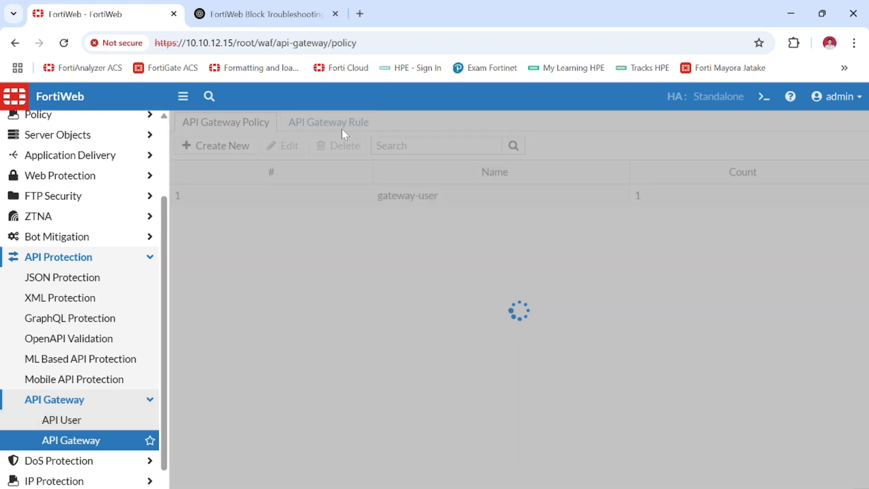
pyautogui.click(343, 130)
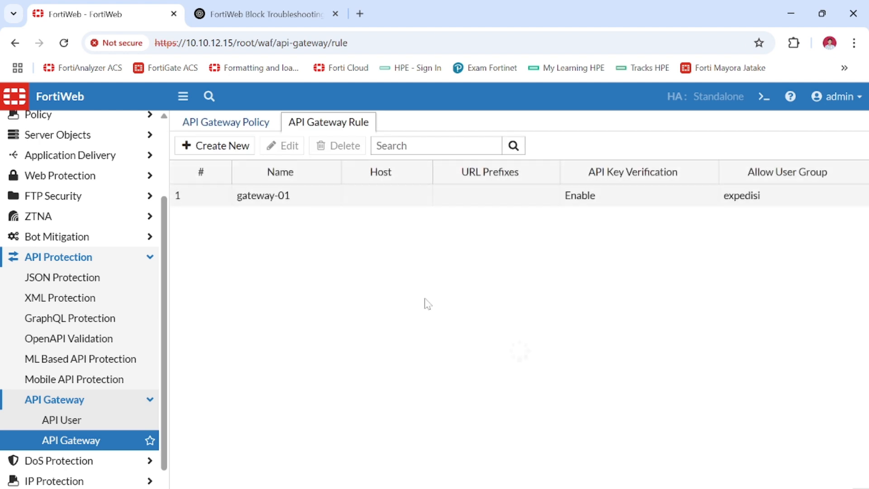
pyautogui.doubleClick(325, 200)
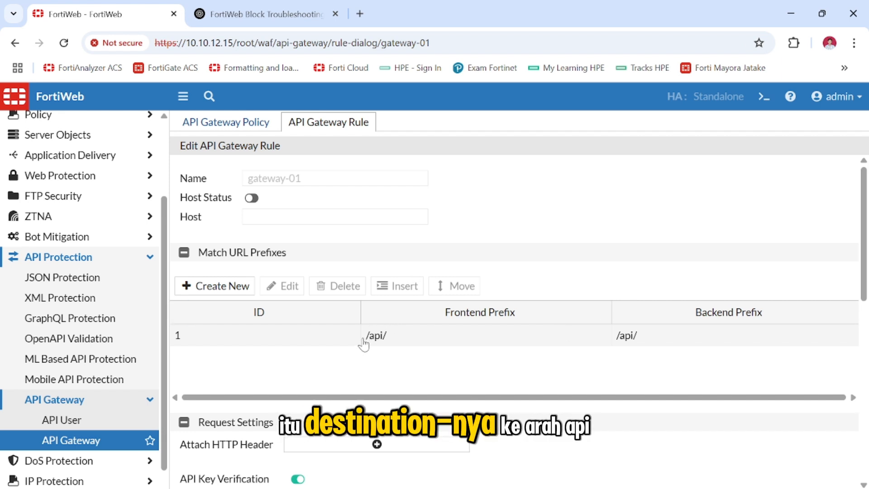
pyautogui.moveTo(363, 340); pyautogui.dragTo(405, 346)
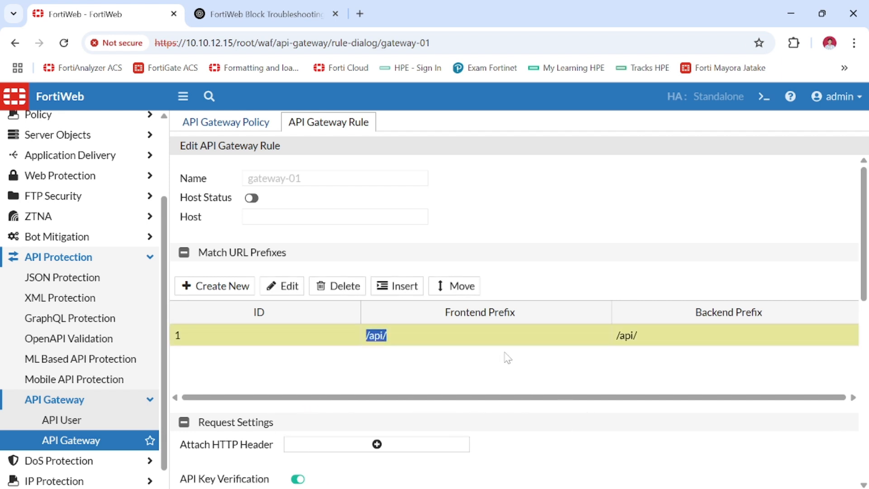
# Choose HTTP Header as the API key carrier in the rule's request settings and check the header field name
pyautogui.scroll(-2, 502, 360)
pyautogui.scroll(-2, 500, 362)
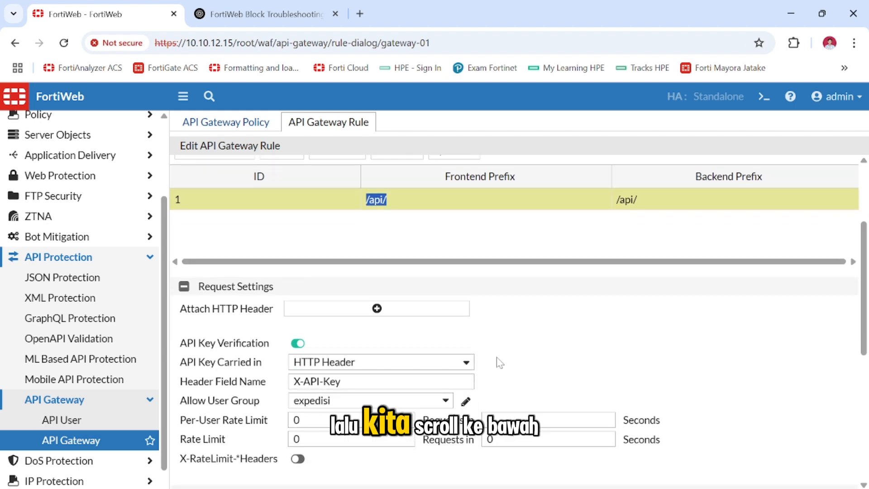
pyautogui.scroll(-2, 500, 362)
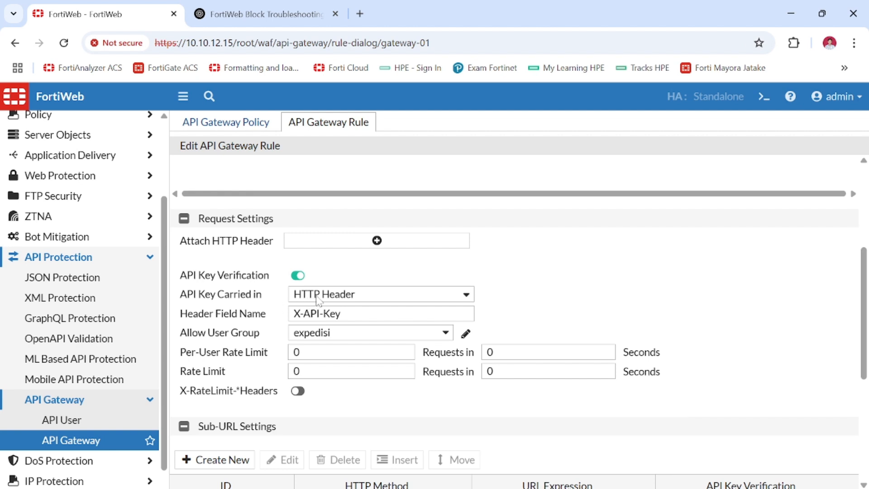
pyautogui.click(357, 299)
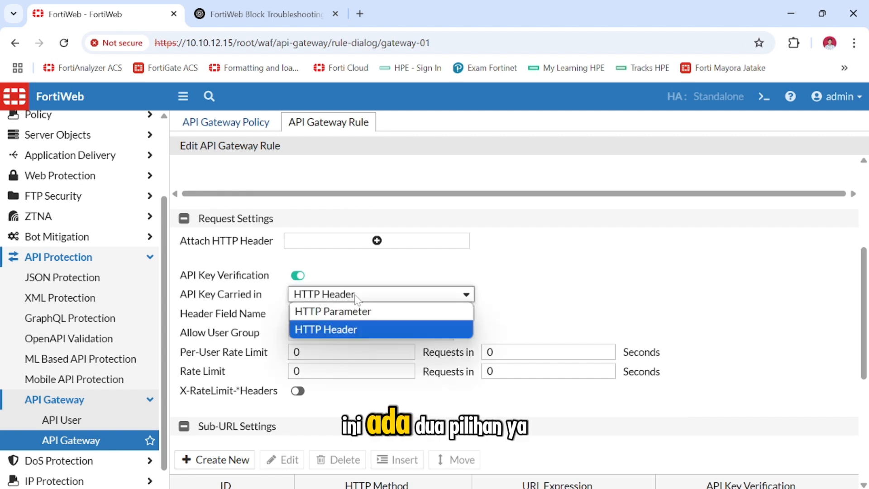
pyautogui.click(366, 330)
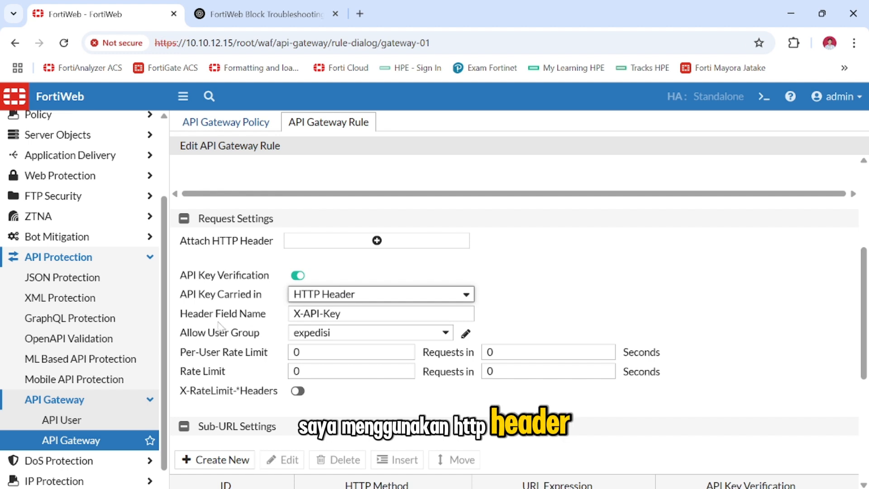
pyautogui.scroll(-2, 194, 320)
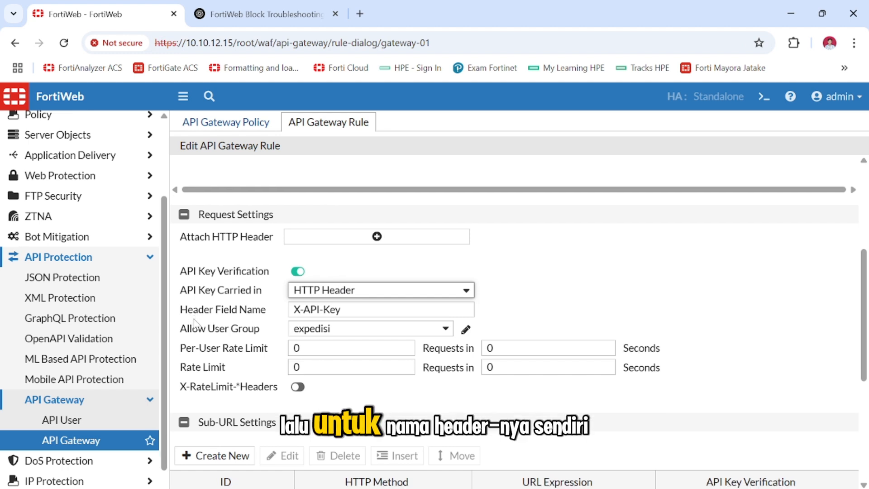
pyautogui.moveTo(180, 250); pyautogui.dragTo(341, 245)
pyautogui.click(347, 246)
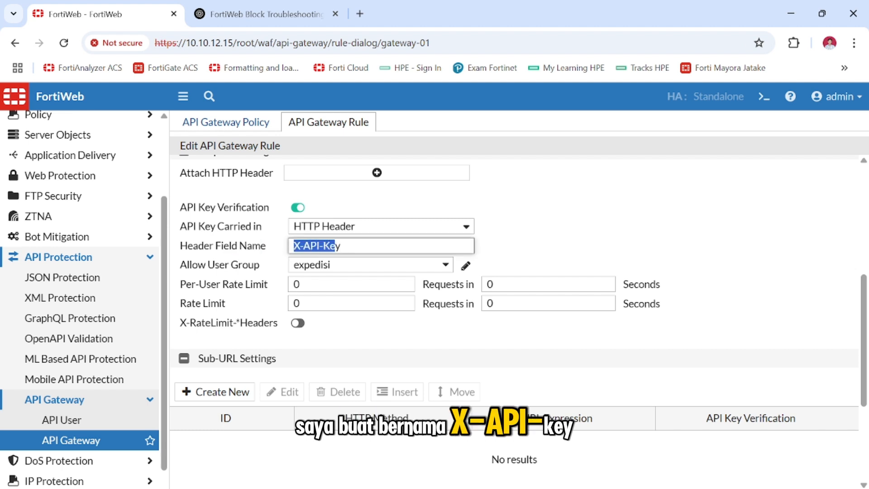
# Set the rule's allowed user group to expedisi, check the violation action settings and save the rule
pyautogui.click(206, 272)
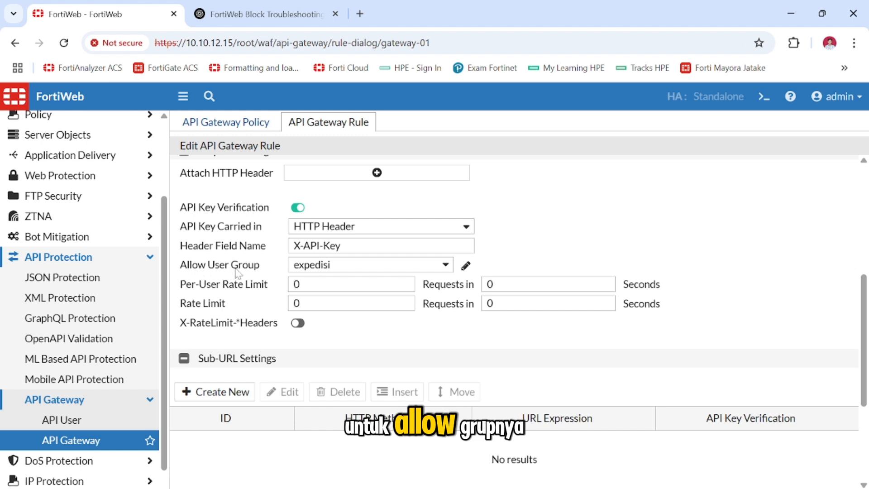
pyautogui.click(428, 267)
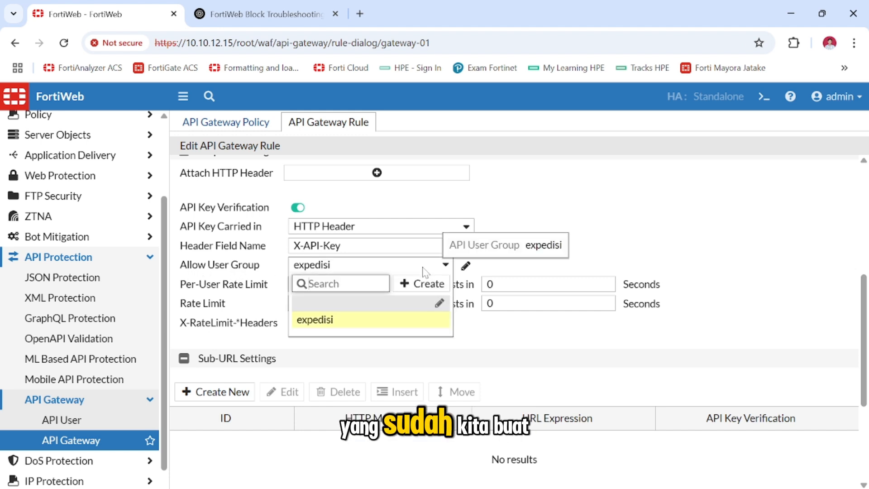
pyautogui.click(322, 322)
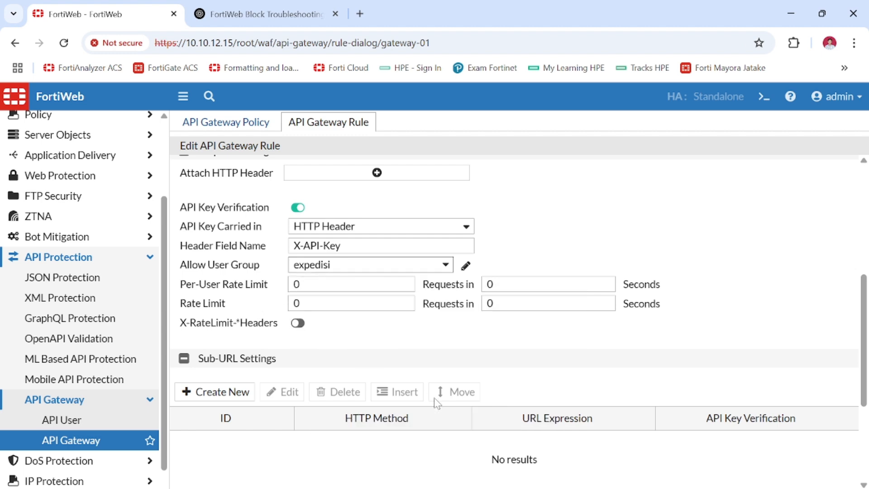
pyautogui.scroll(-4, 437, 400)
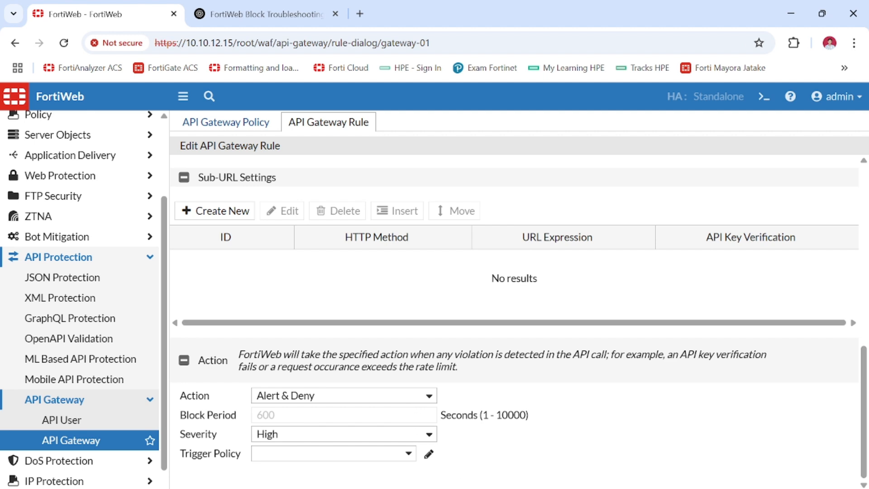
pyautogui.click(491, 487)
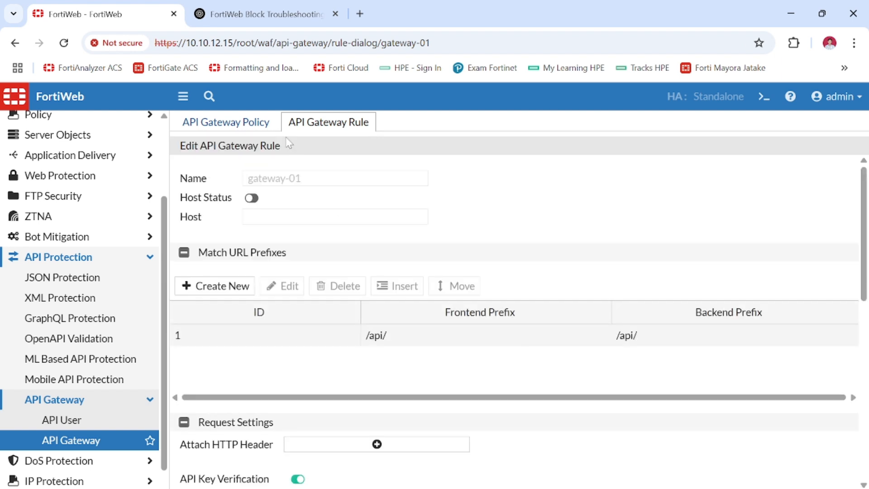
# Open the API gateway policy gateway-user and review the gateway rule assigned to it
pyautogui.click(242, 123)
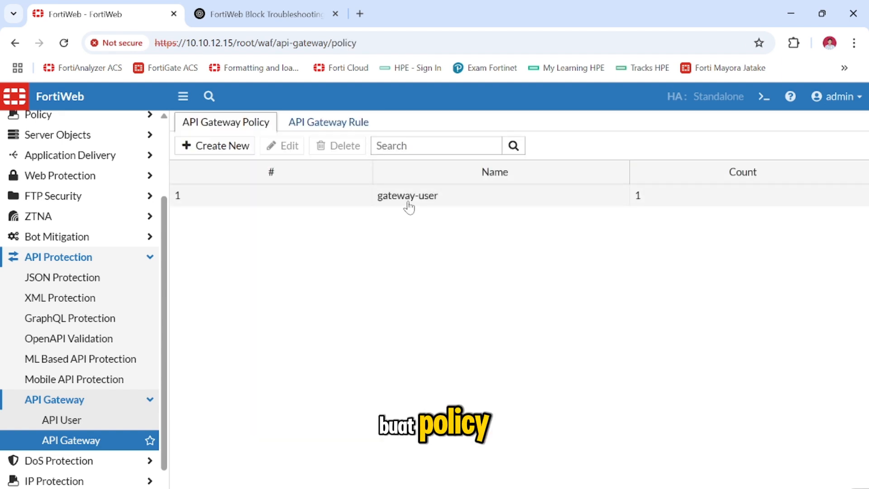
pyautogui.doubleClick(408, 207)
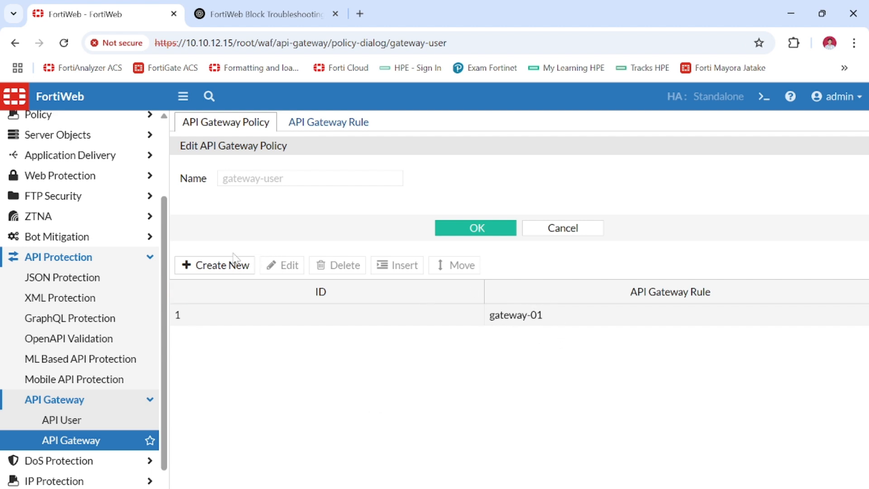
# Open the user-defined web protection profile ipp_api-001, set its API Gateway policy to gateway-user and save the profile
pyautogui.scroll(3, 136, 272)
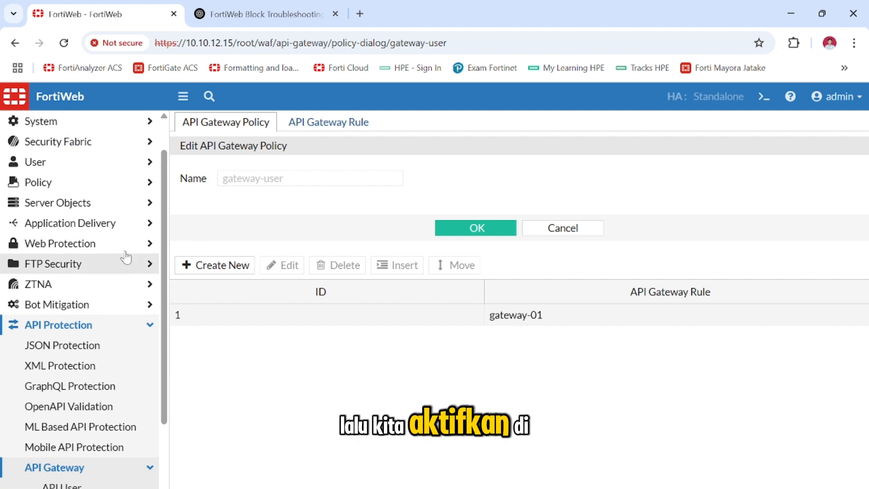
pyautogui.click(106, 186)
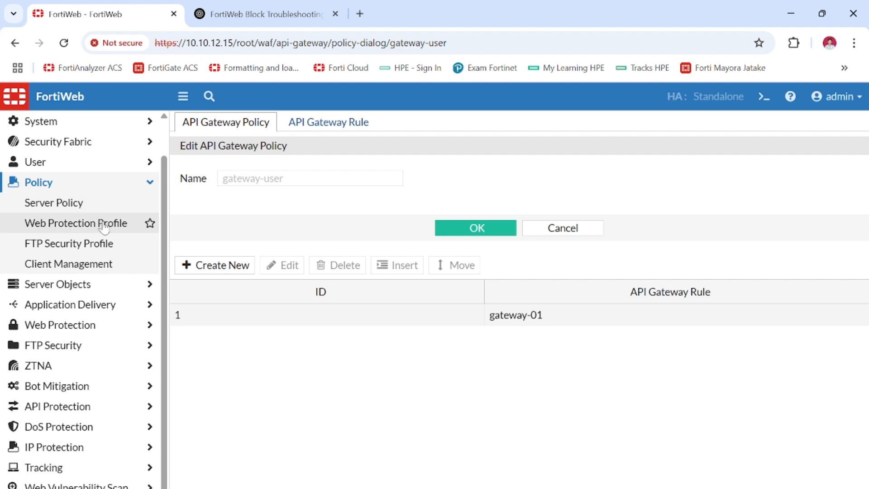
pyautogui.click(104, 225)
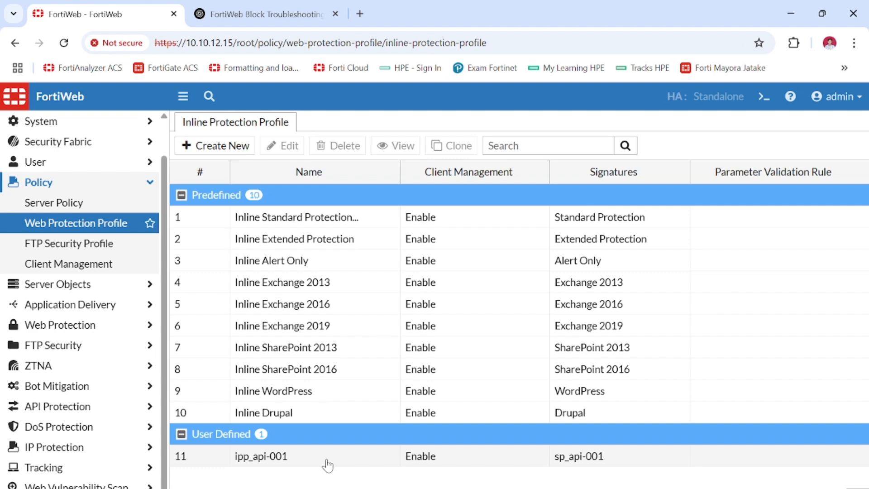
pyautogui.doubleClick(326, 462)
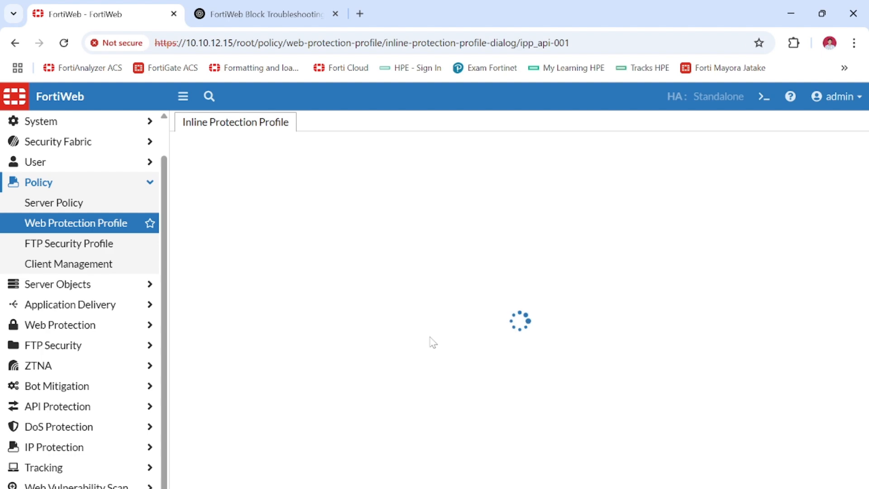
pyautogui.scroll(-10, 432, 343)
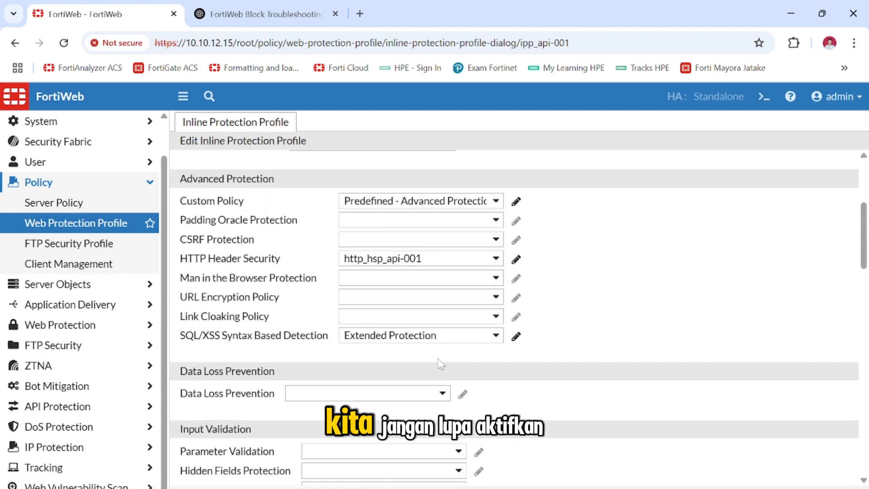
pyautogui.scroll(-8, 443, 366)
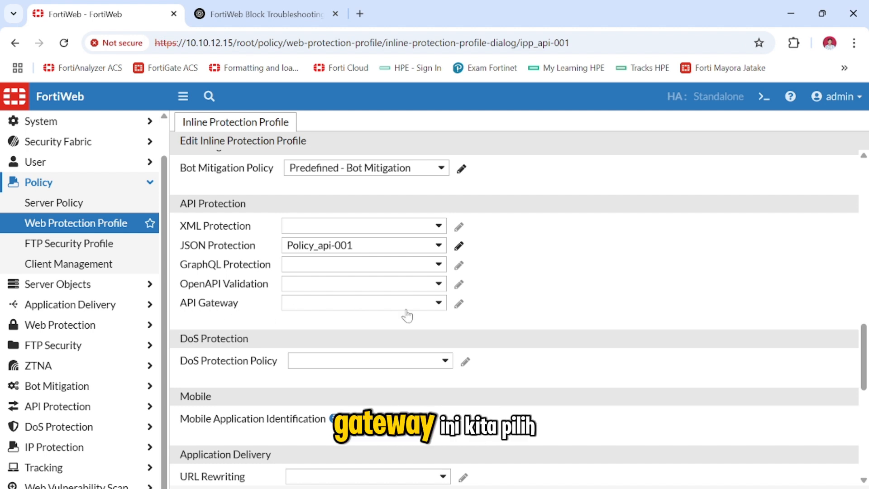
pyautogui.click(440, 306)
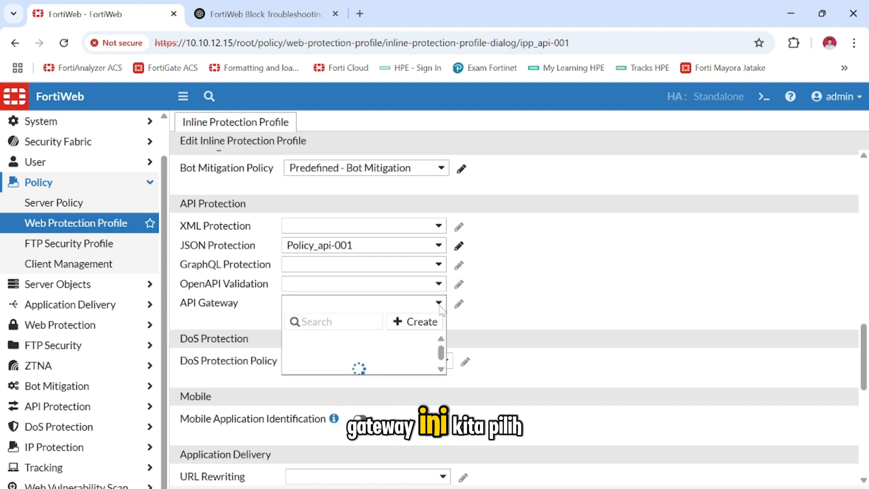
pyautogui.click(332, 360)
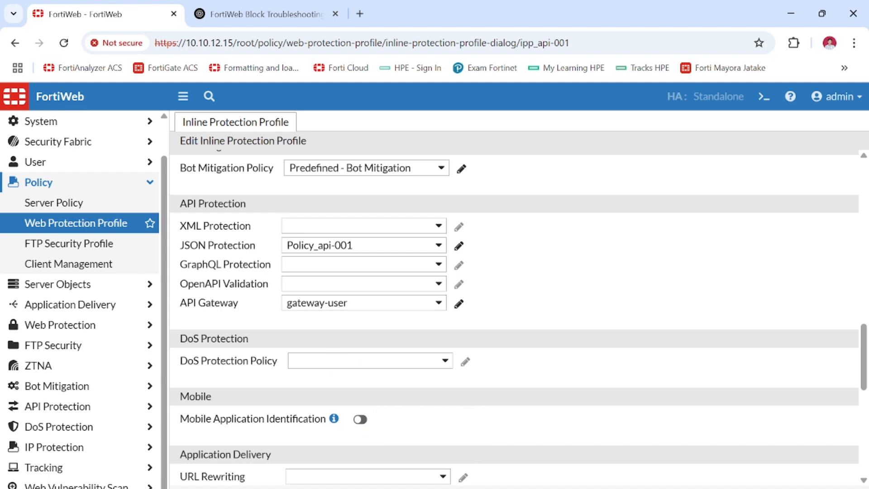
pyautogui.click(494, 488)
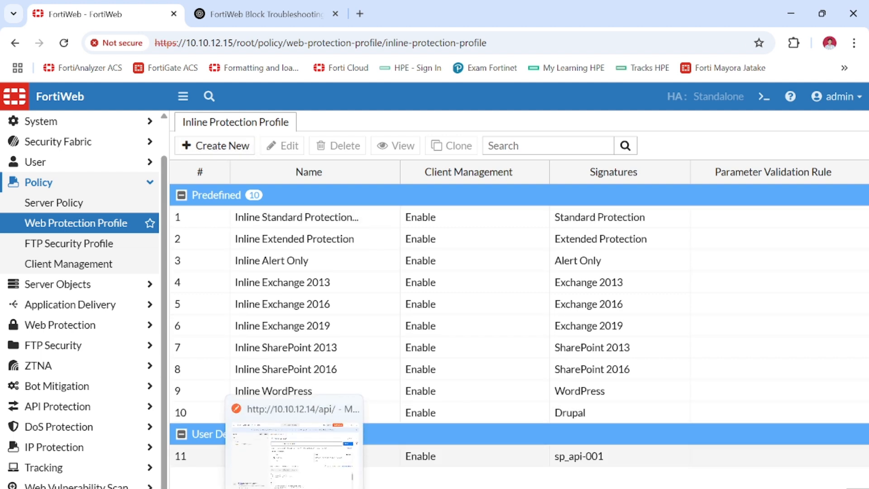
pyautogui.click(294, 488)
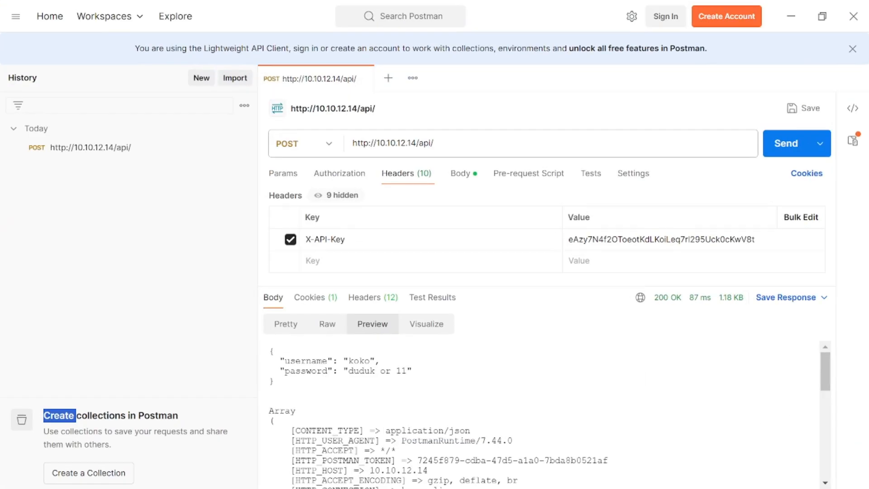
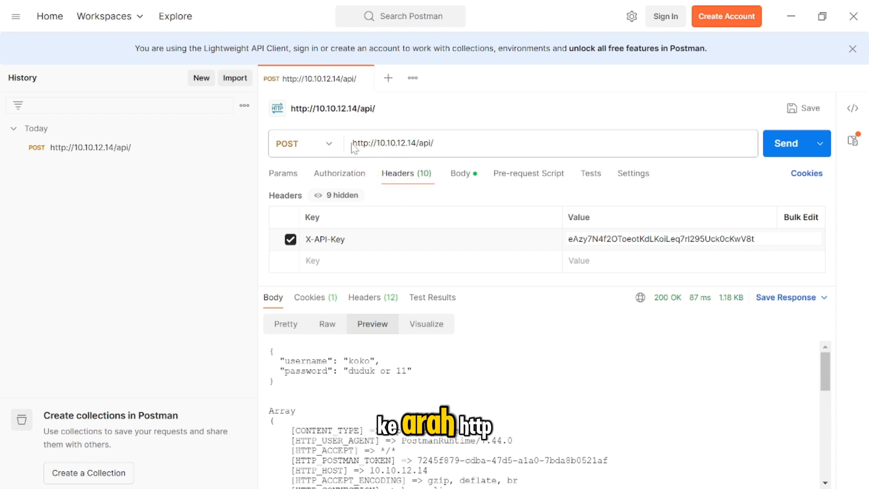
pyautogui.moveTo(352, 143); pyautogui.dragTo(434, 143)
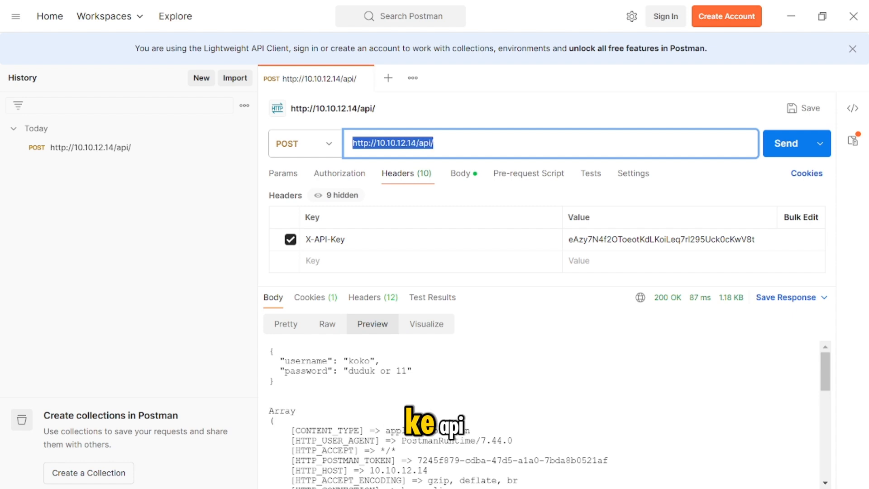
pyautogui.click(815, 239)
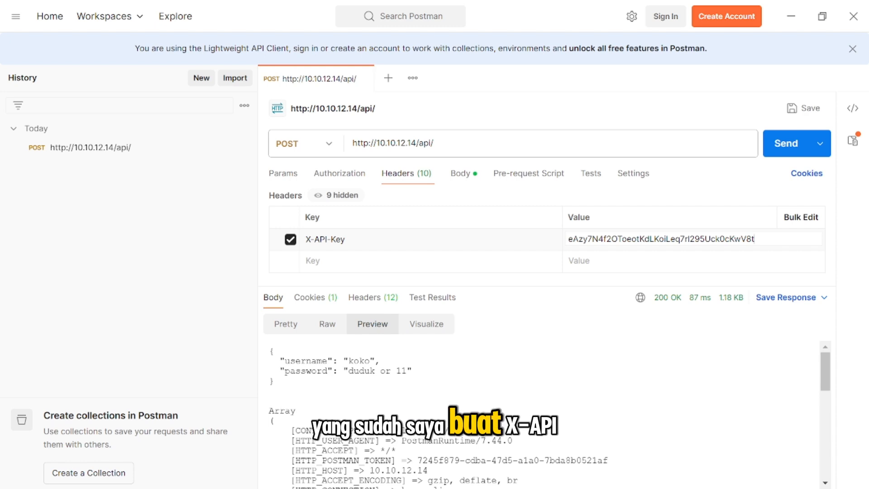
pyautogui.click(345, 239)
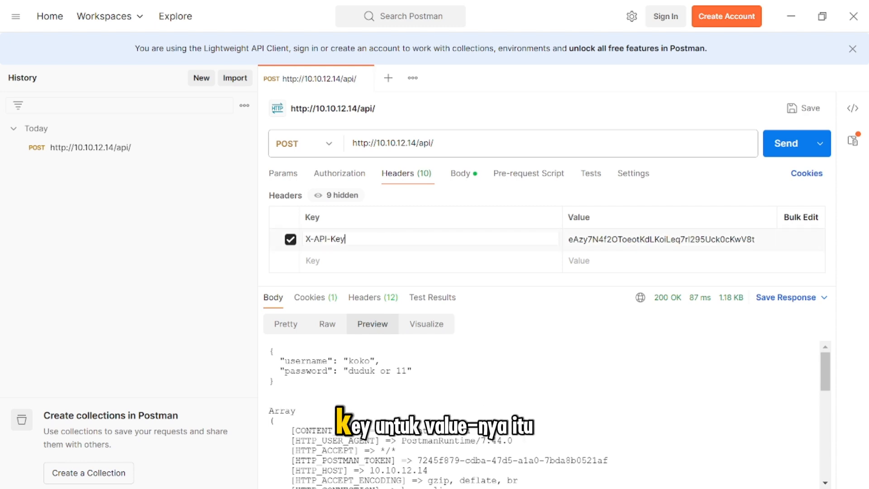
pyautogui.click(687, 240)
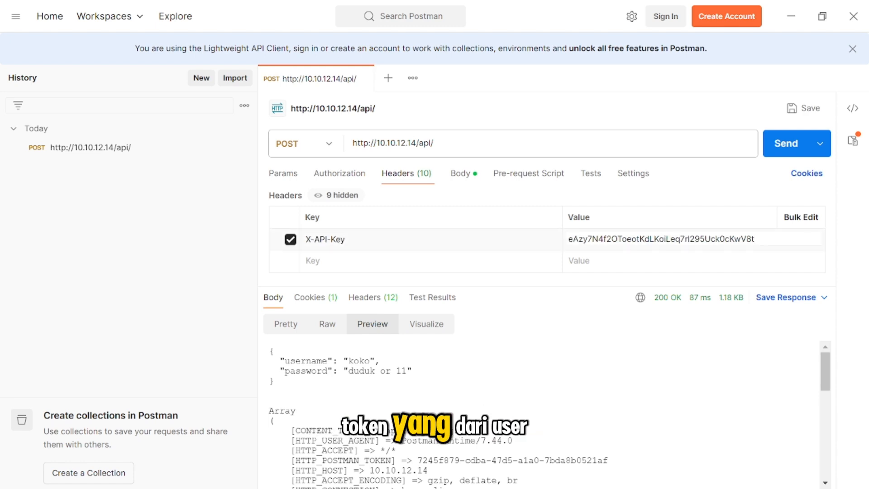
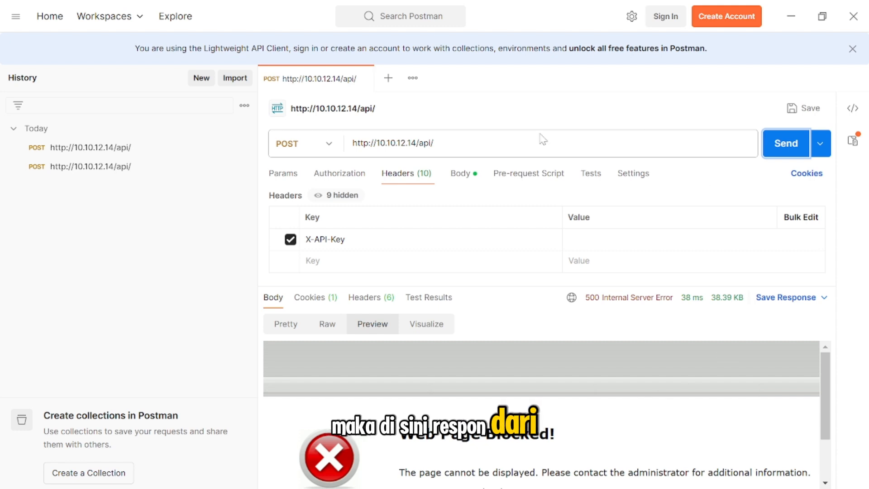
pyautogui.scroll(-2, 526, 443)
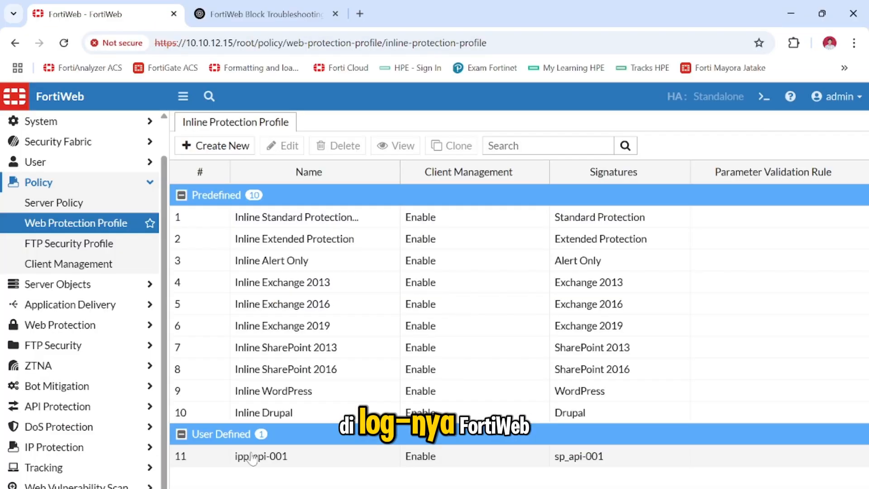
# Switch back to FortiWeb and open the attack log
pyautogui.scroll(-1, 100, 450)
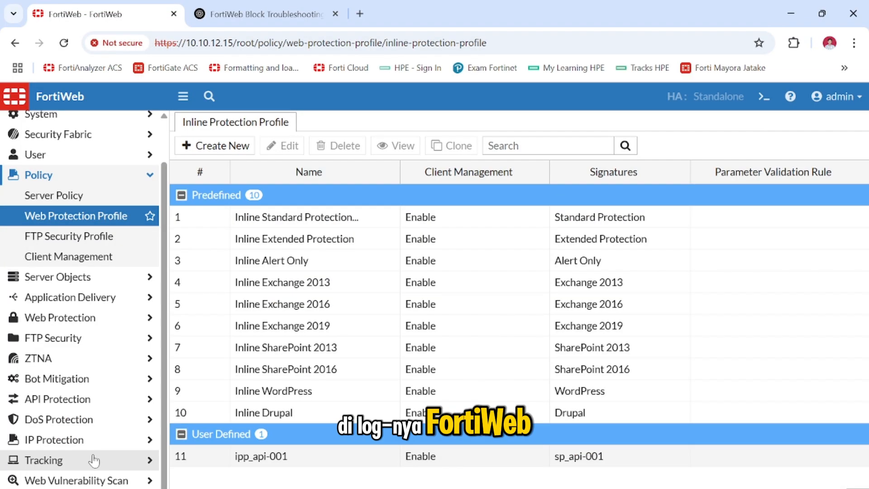
pyautogui.click(86, 488)
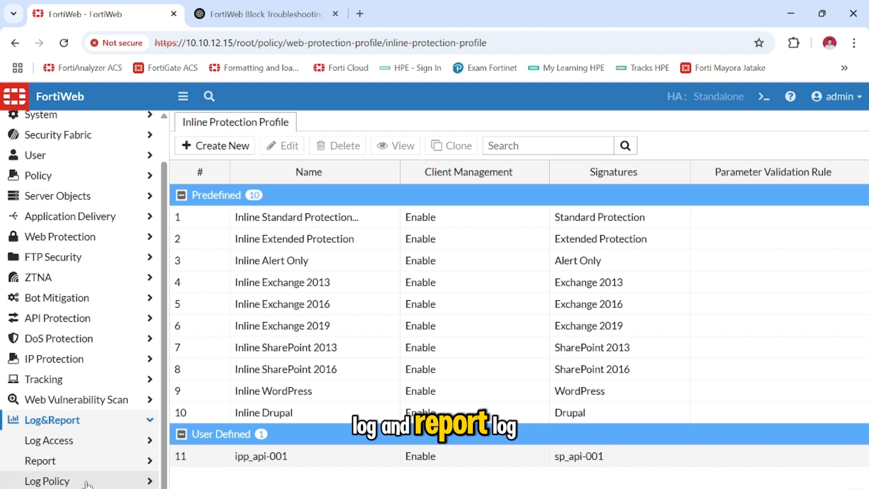
pyautogui.click(85, 446)
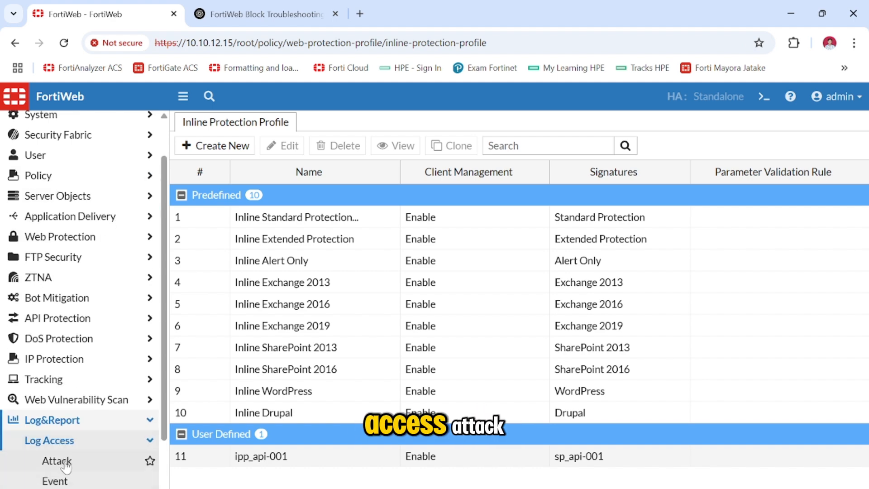
pyautogui.click(63, 462)
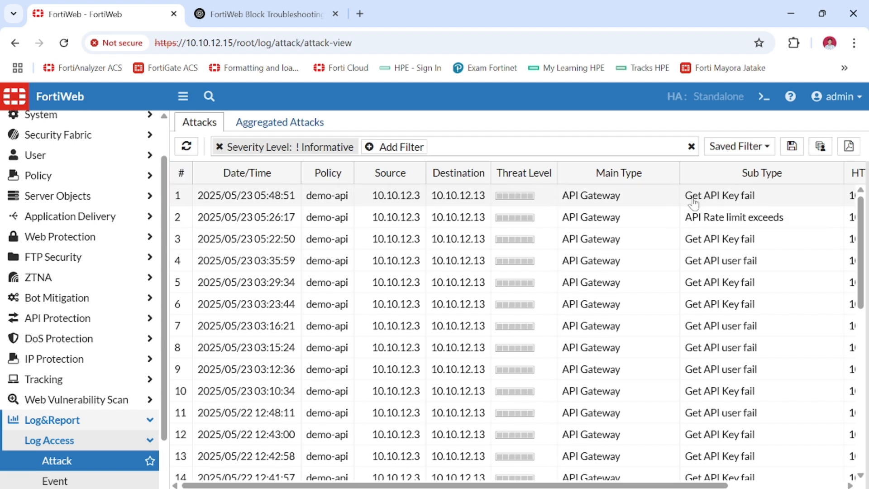
# Examine the main type, sub type and message in the newest attack entry's log details, and close the details
pyautogui.click(743, 201)
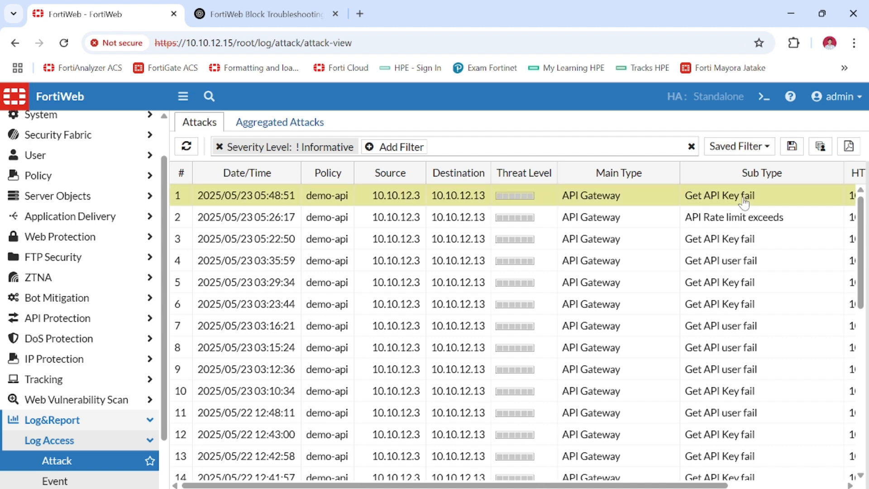
pyautogui.scroll(-3, 779, 384)
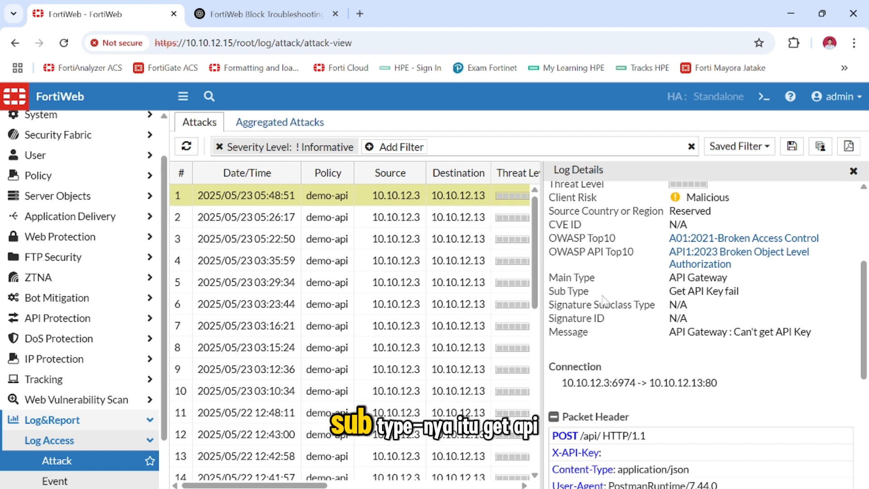
pyautogui.moveTo(669, 291); pyautogui.dragTo(749, 296)
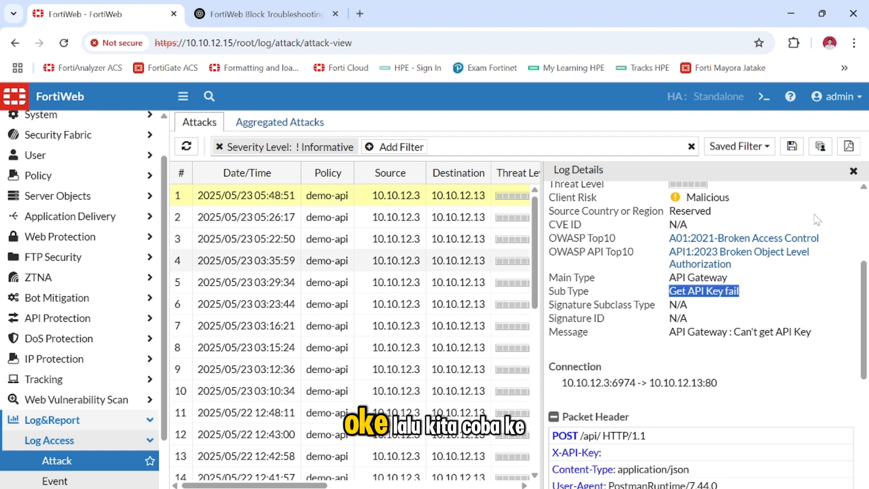
pyautogui.click(853, 171)
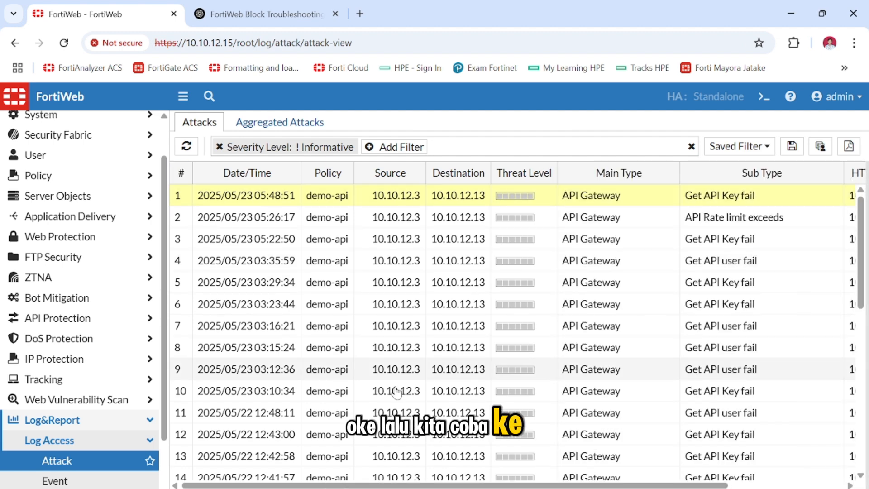
# Switch to Postman, enter the user's API key as the X-API-Key header value and send the POST request
pyautogui.hotkey('alt', 'Tab')
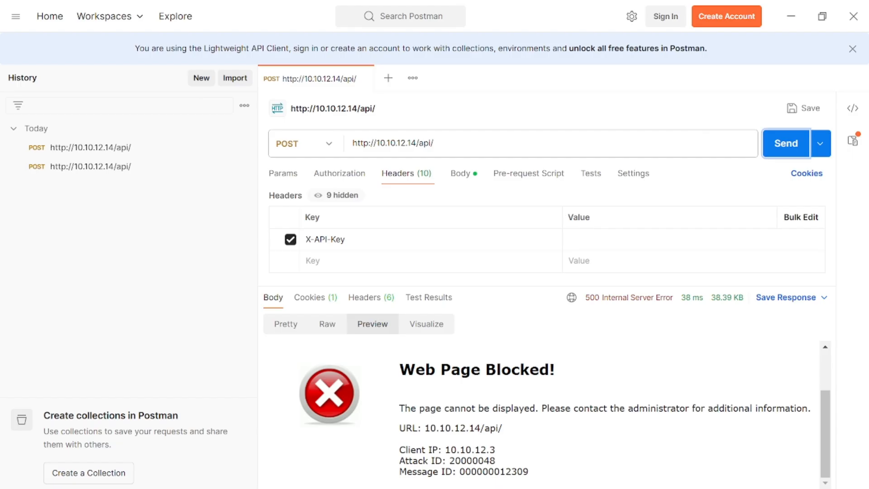
pyautogui.click(670, 239)
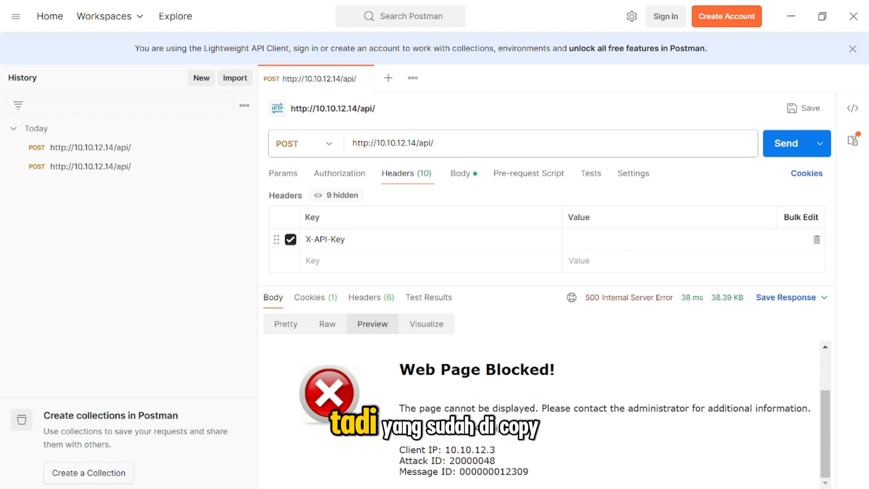
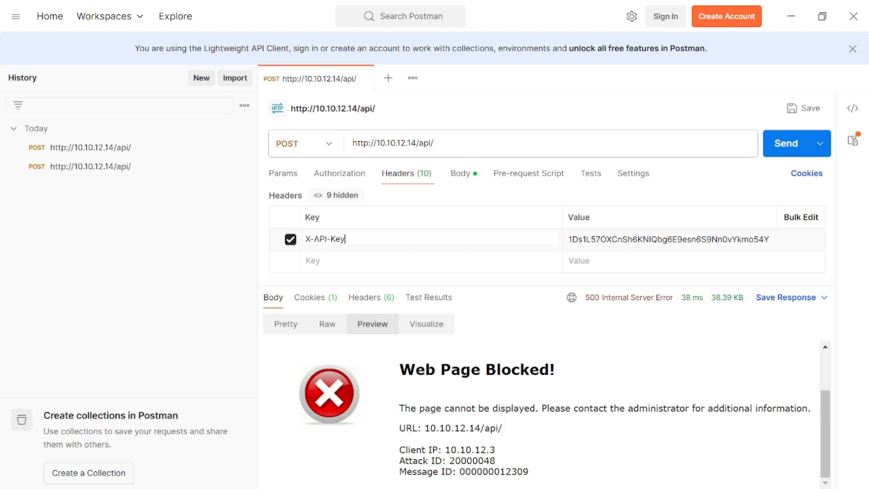
pyautogui.moveTo(345, 239); pyautogui.dragTo(307, 244)
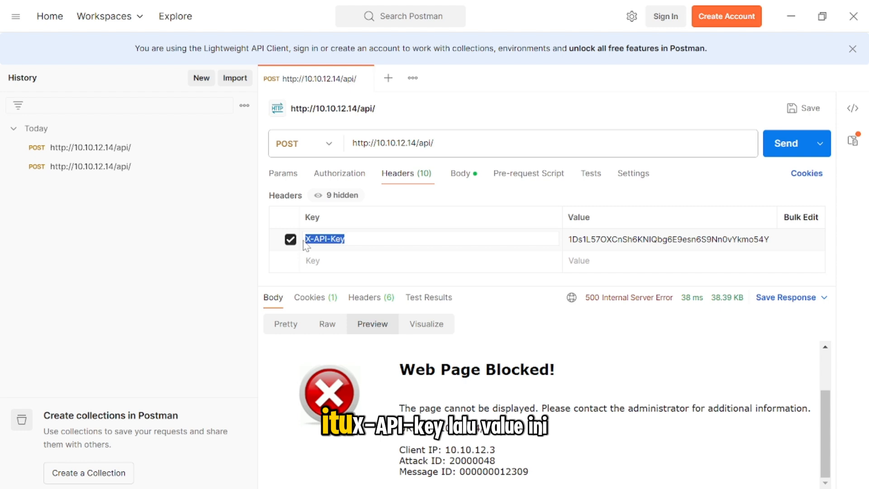
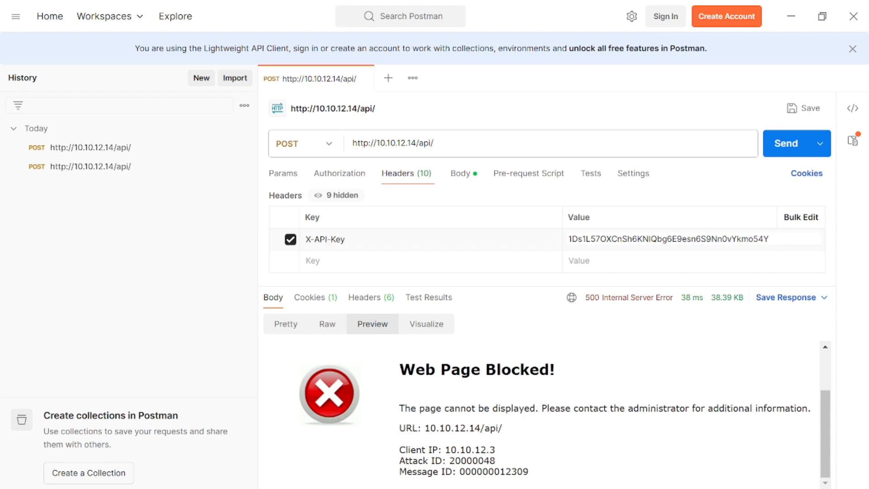
pyautogui.moveTo(770, 239); pyautogui.dragTo(567, 240)
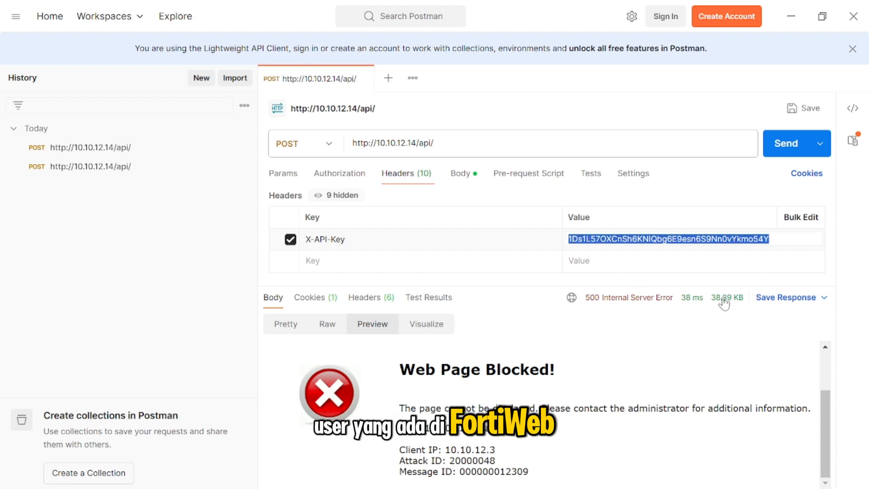
pyautogui.click(786, 144)
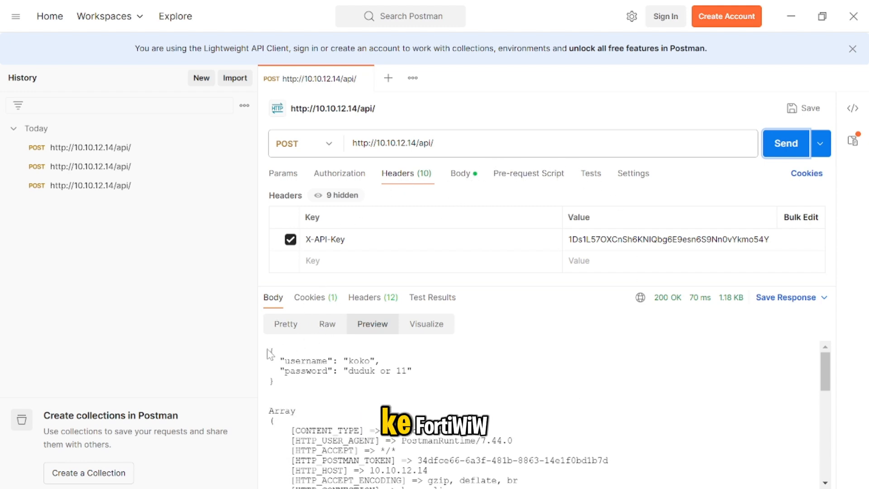
# Examine the JSON content at the start of the response body
pyautogui.moveTo(271, 351); pyautogui.dragTo(288, 385)
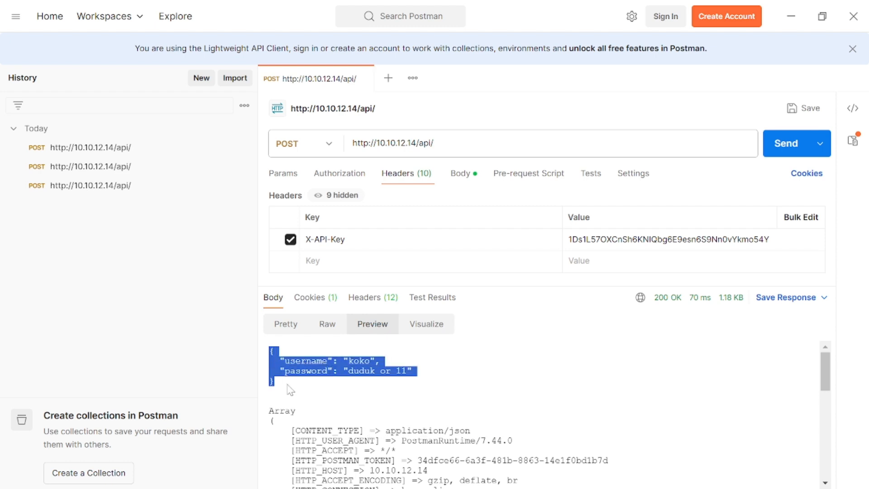
pyautogui.click(298, 390)
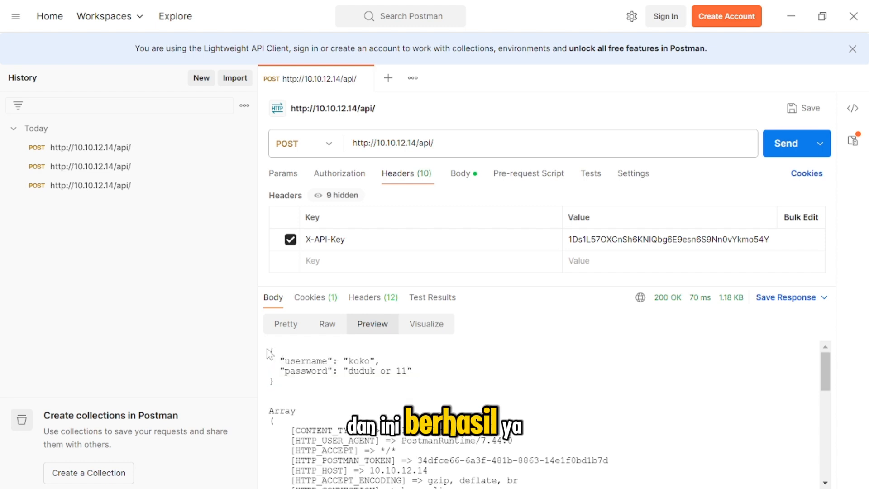
pyautogui.moveTo(270, 349); pyautogui.dragTo(340, 382)
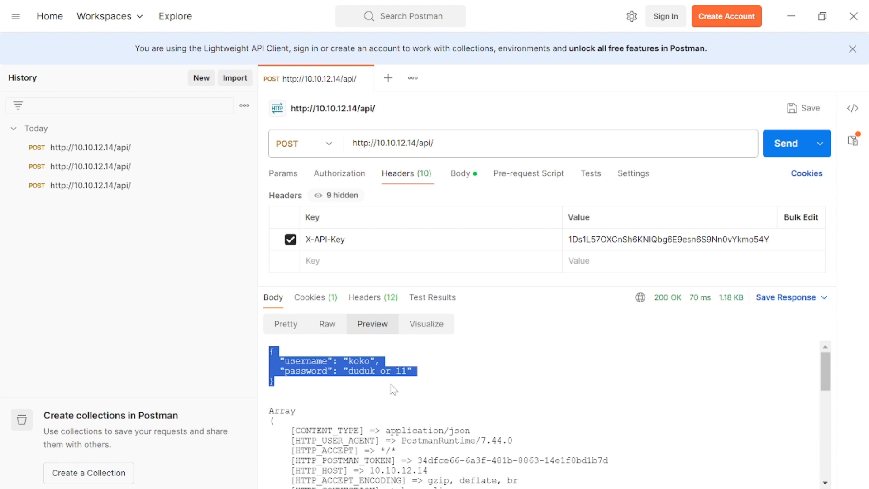
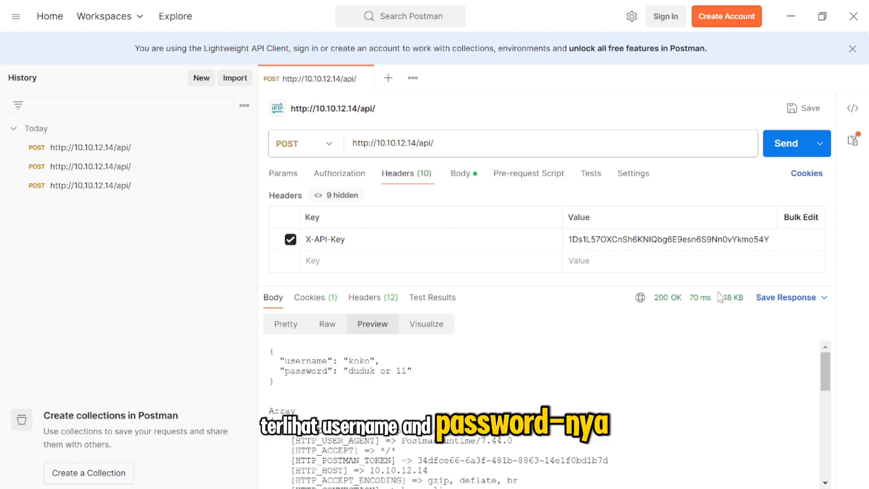
# Remove the last character from the X-API-Key header value, send the POST request and view the response page
pyautogui.moveTo(669, 307)
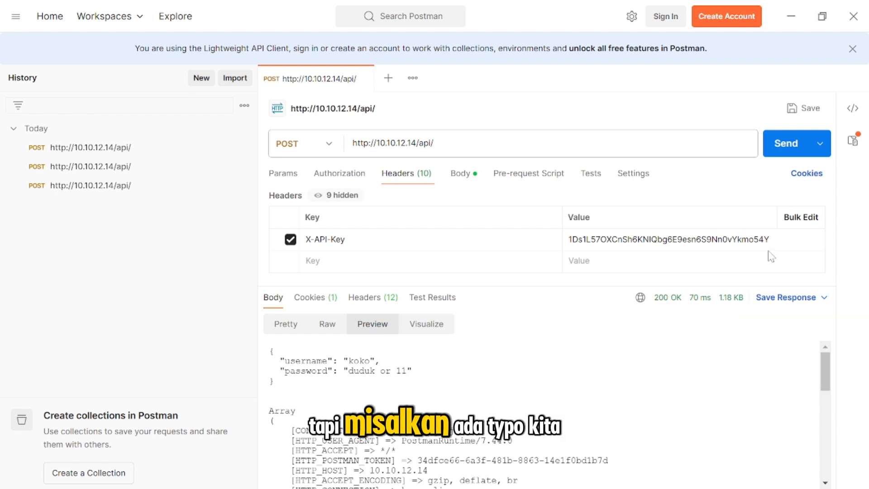
pyautogui.click(773, 239)
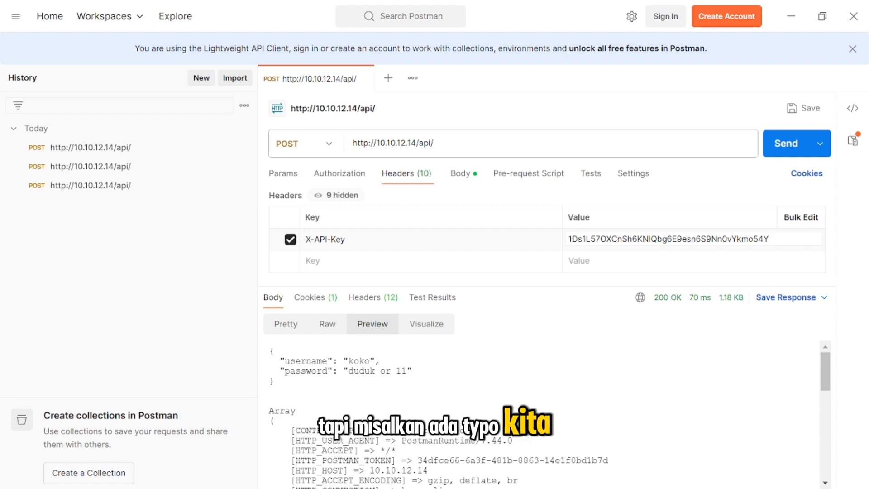
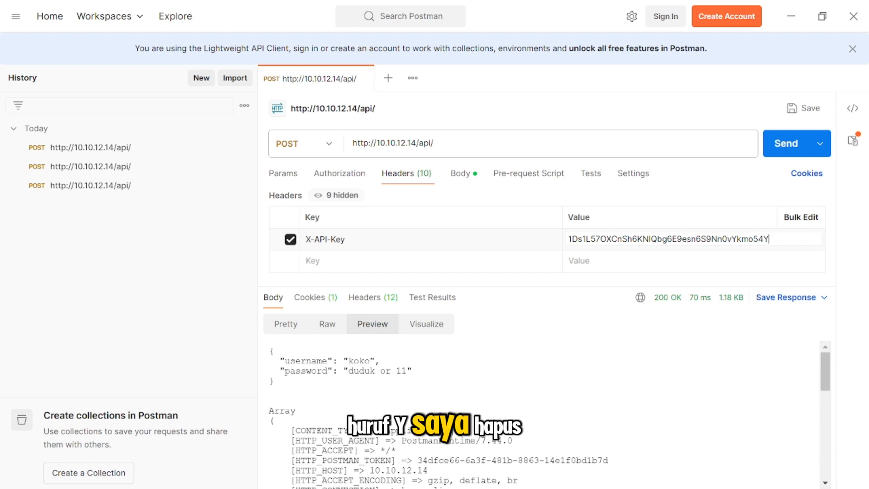
pyautogui.press('BackSpace')
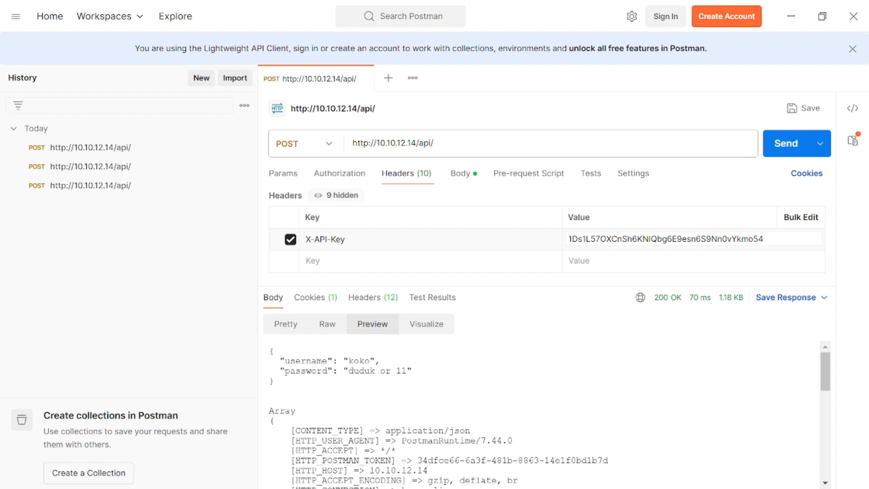
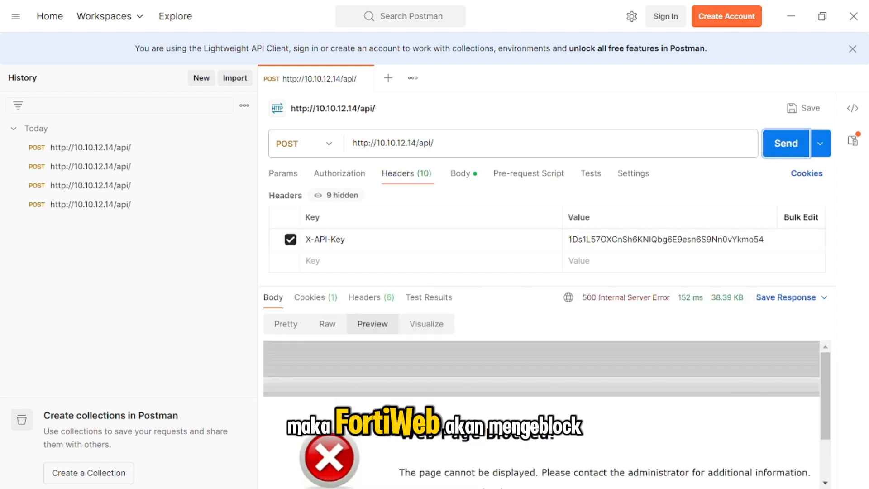
pyautogui.scroll(-2, 421, 362)
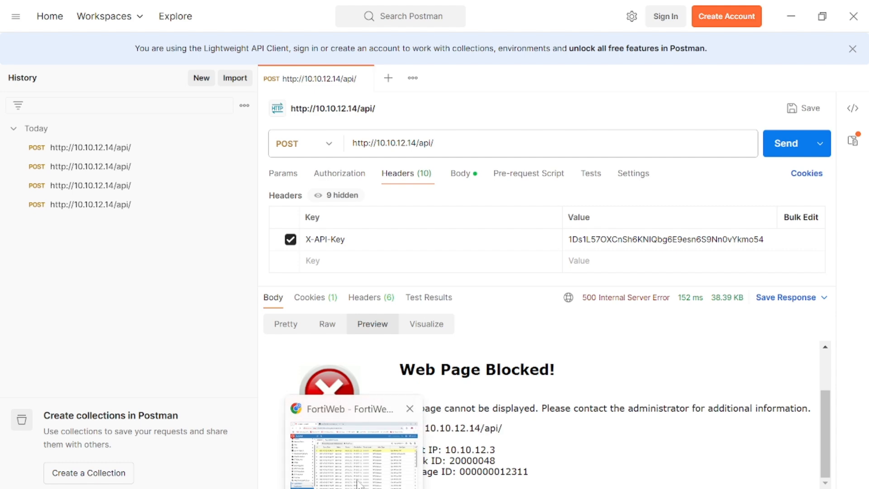
# Switch to FortiWeb, refresh the attack log and examine the newest entry's sub type, message and packet header
pyautogui.click(358, 482)
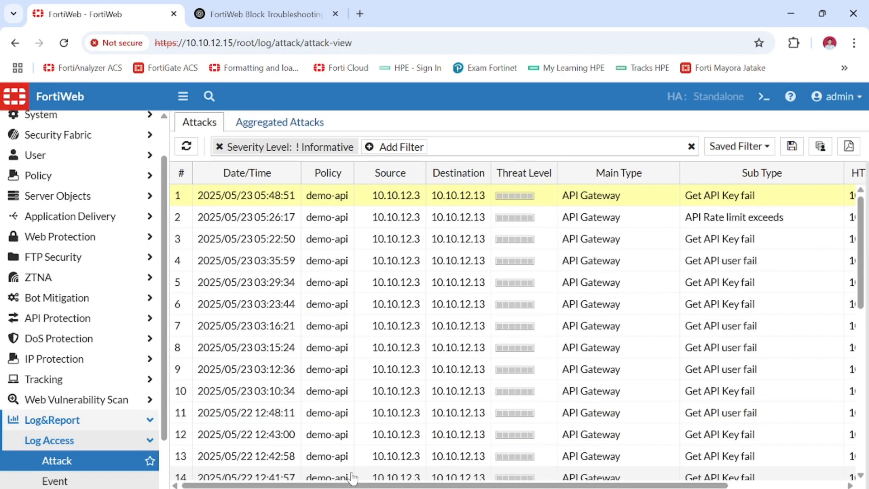
pyautogui.click(188, 147)
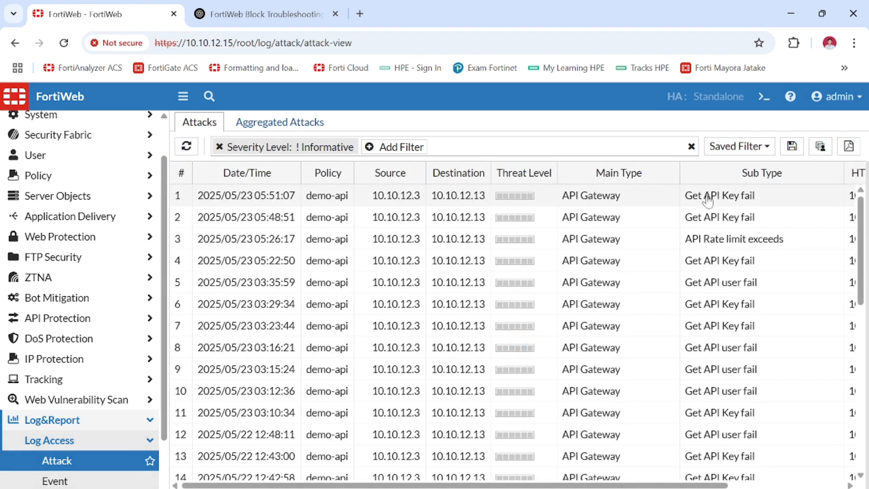
pyautogui.click(707, 201)
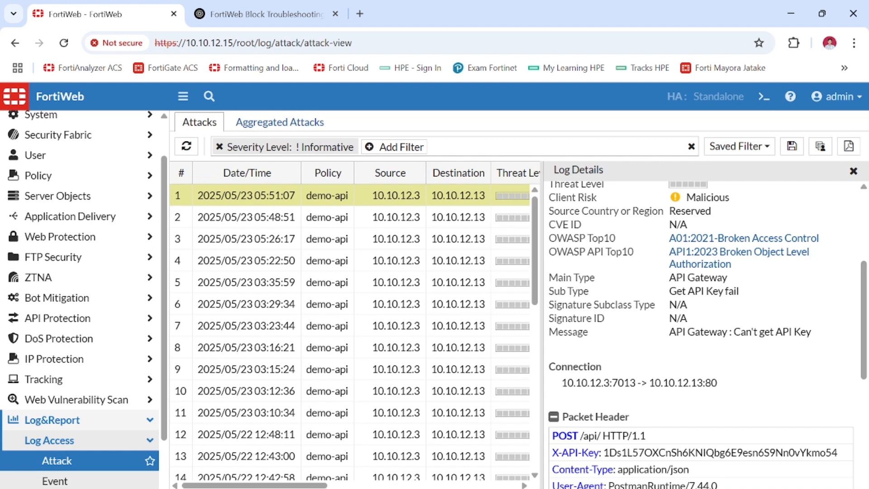
pyautogui.scroll(-3, 652, 402)
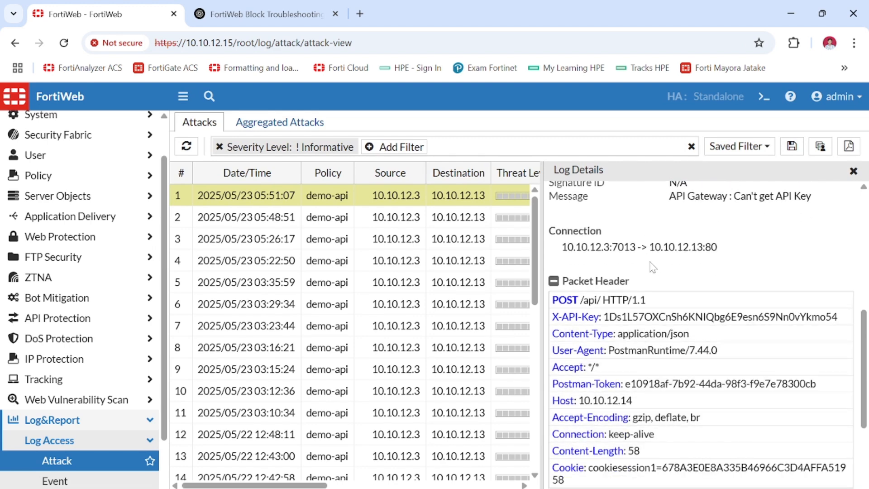
pyautogui.scroll(4, 667, 295)
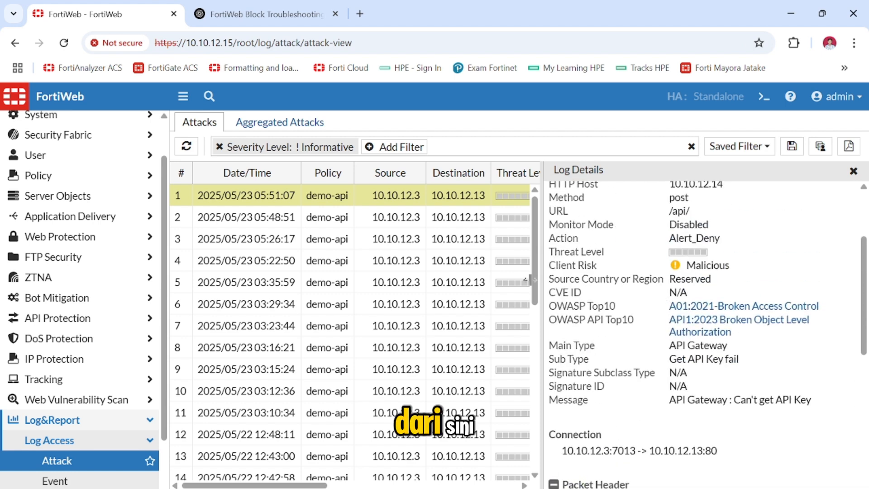
# Switch to Postman, restore the missing last character of the X-API-Key header value and resend the POST request
pyautogui.moveTo(354, 488)
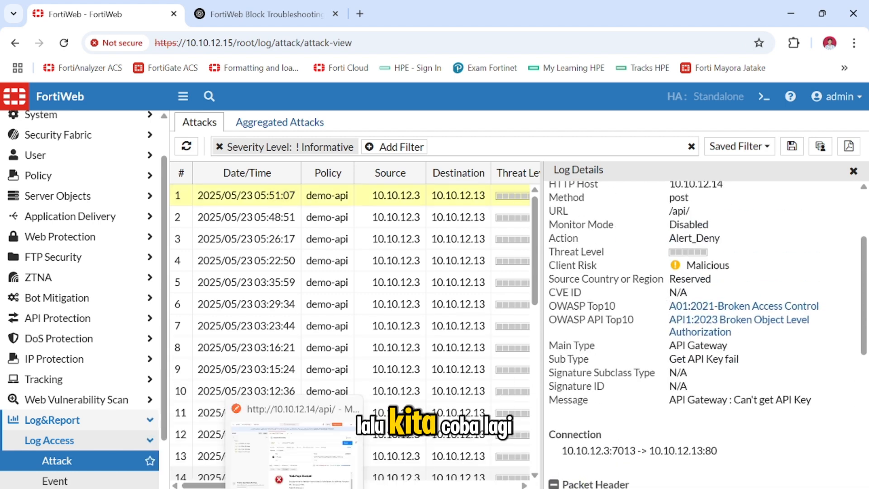
pyautogui.click(298, 488)
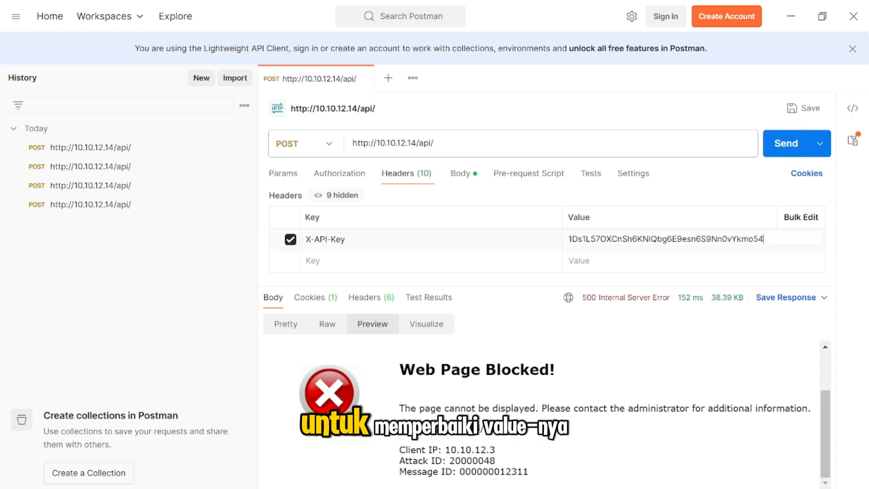
pyautogui.click(678, 248)
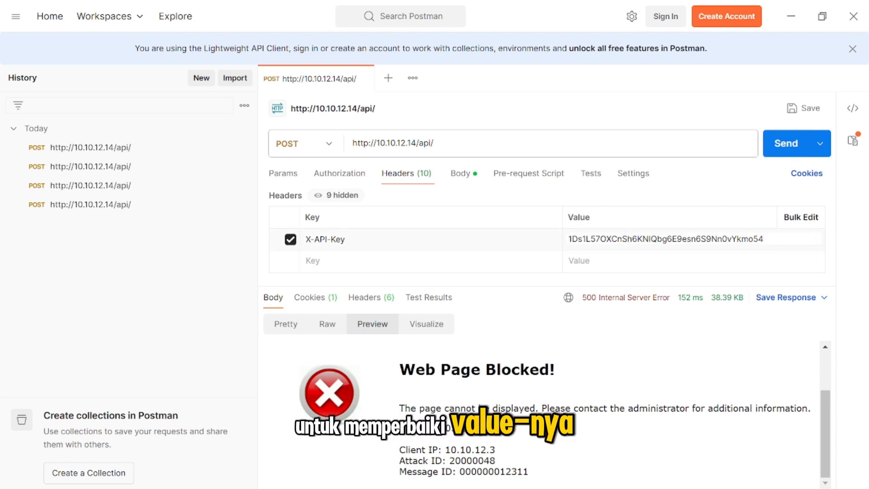
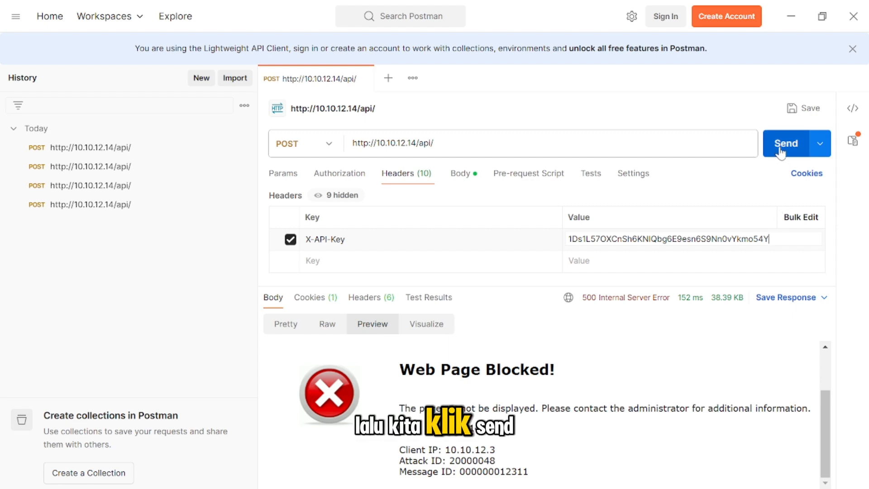
pyautogui.click(780, 150)
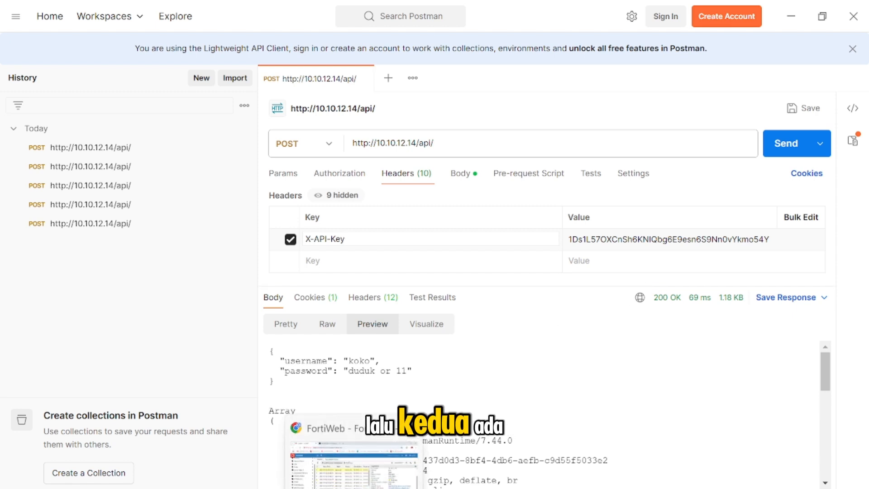
# Switch to FortiWeb and open the API gateway rule gateway-01 for editing
pyautogui.click(349, 487)
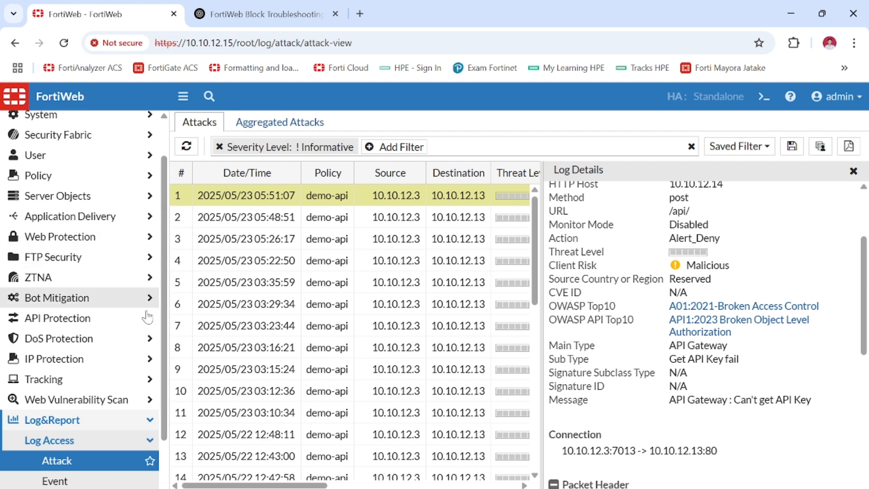
pyautogui.click(143, 327)
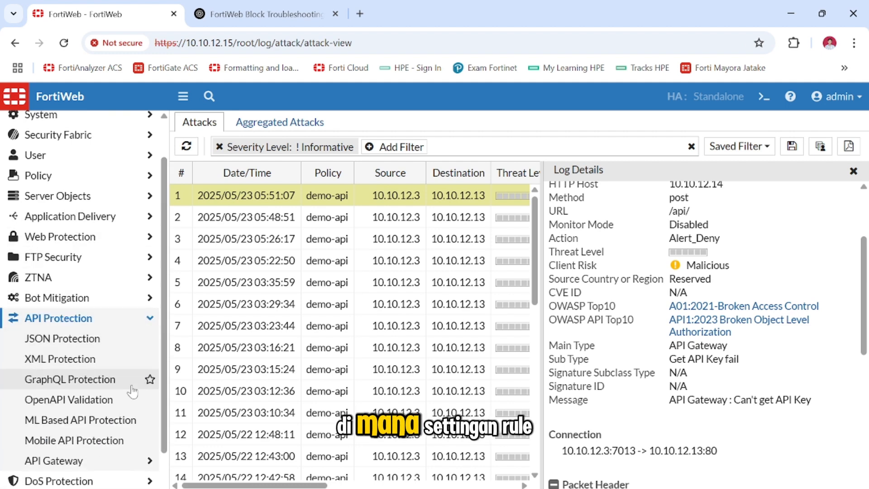
pyautogui.click(102, 459)
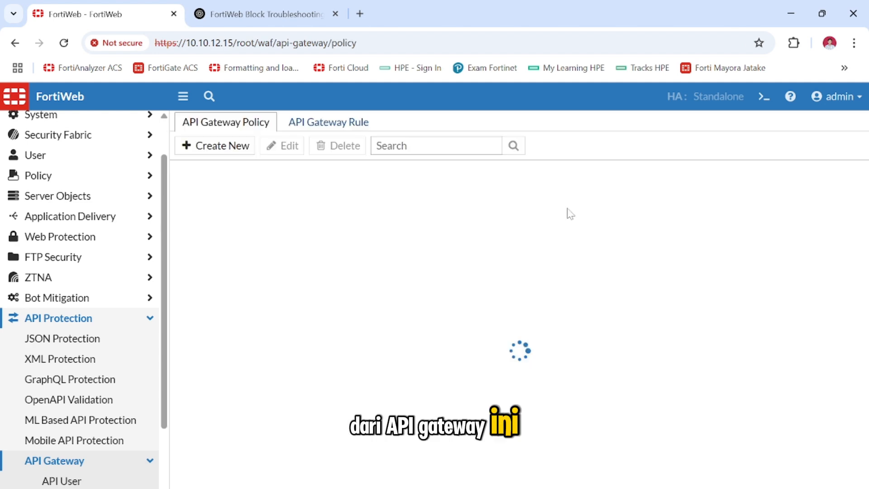
pyautogui.click(352, 128)
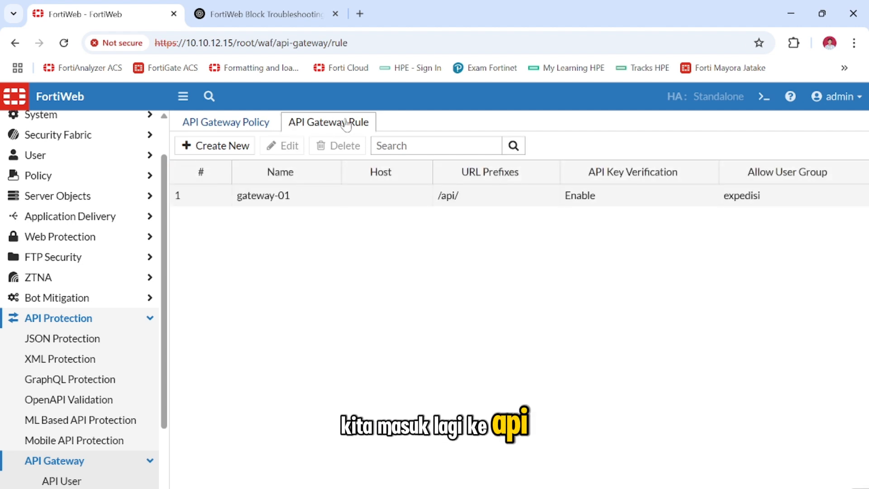
pyautogui.doubleClick(302, 200)
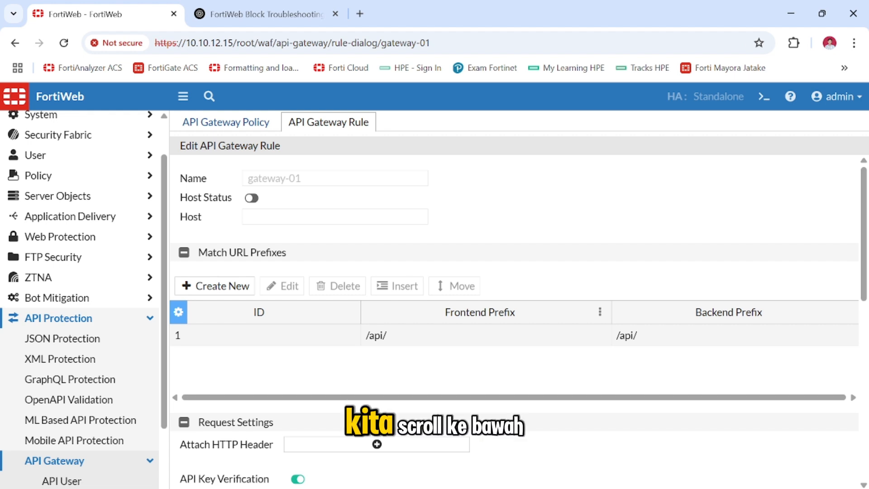
# Set the gateway rule's overall Rate Limit to 3 requests in 10 seconds and save the rule
pyautogui.scroll(-6, 474, 322)
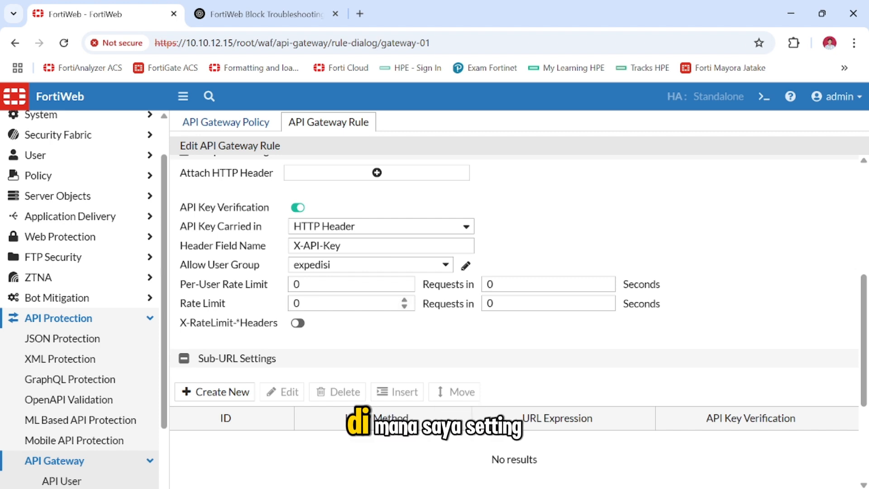
pyautogui.click(276, 302)
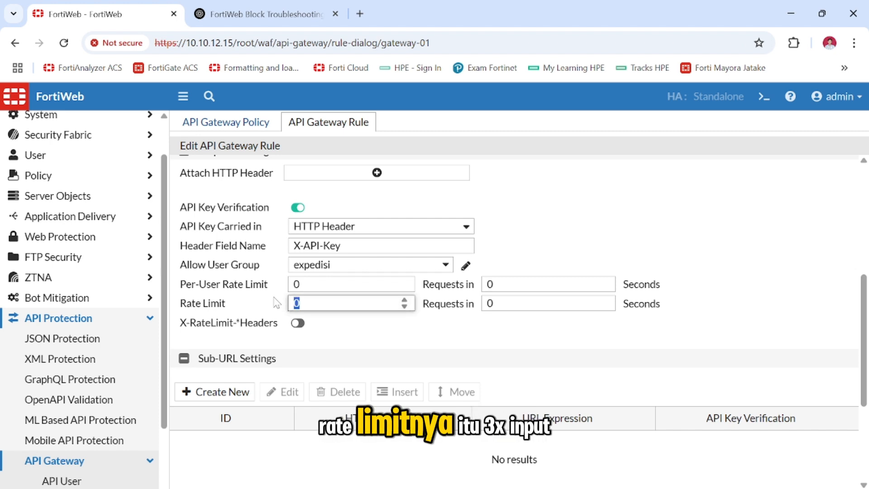
pyautogui.write('3')
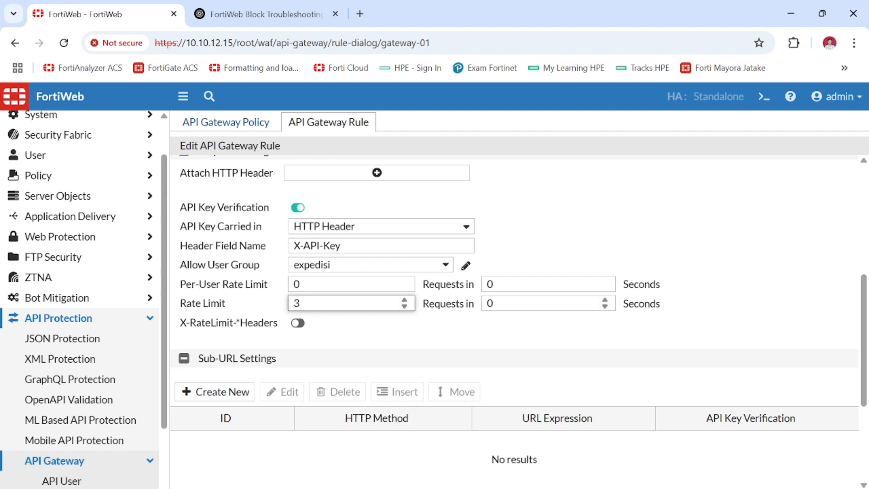
pyautogui.click(511, 303)
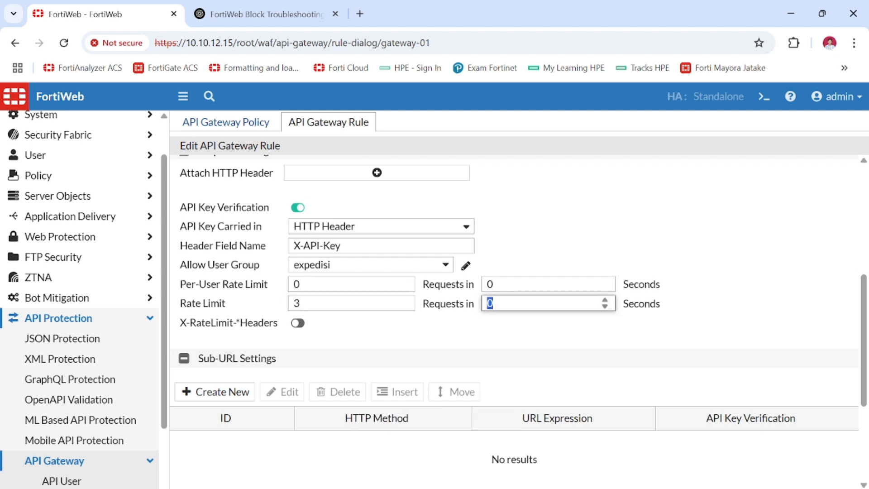
pyautogui.write('1')
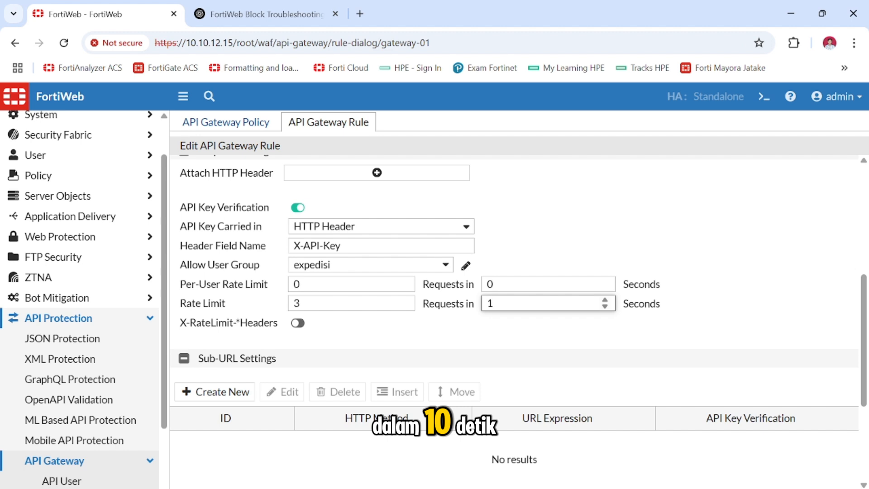
pyautogui.write('0')
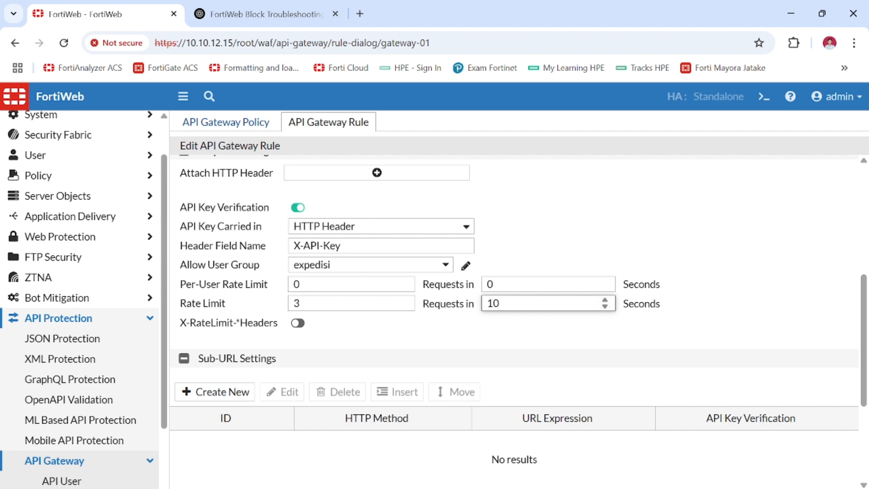
pyautogui.click(524, 486)
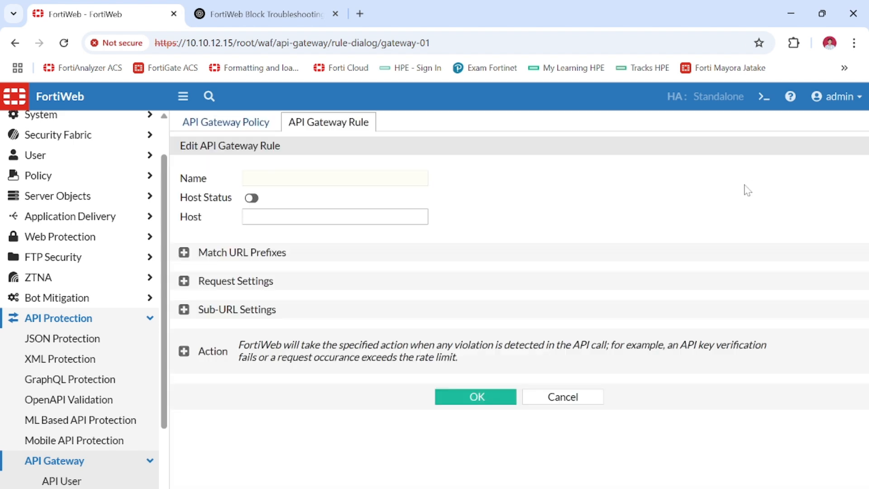
pyautogui.click(508, 395)
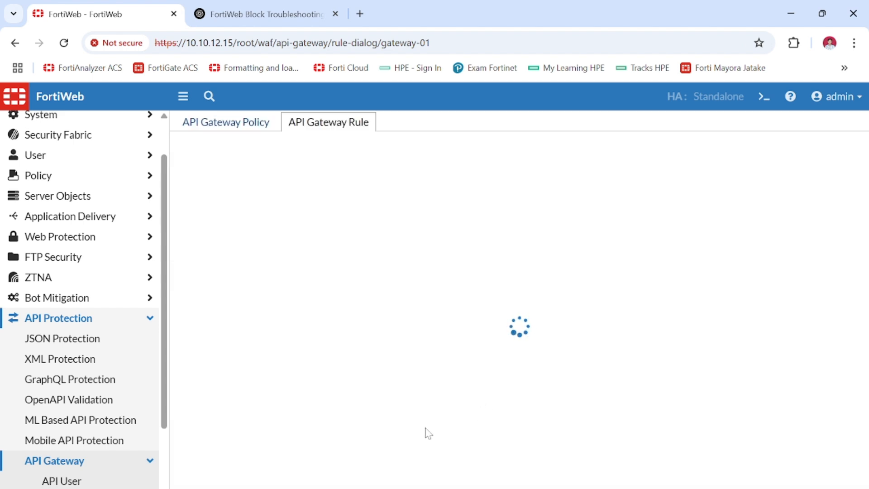
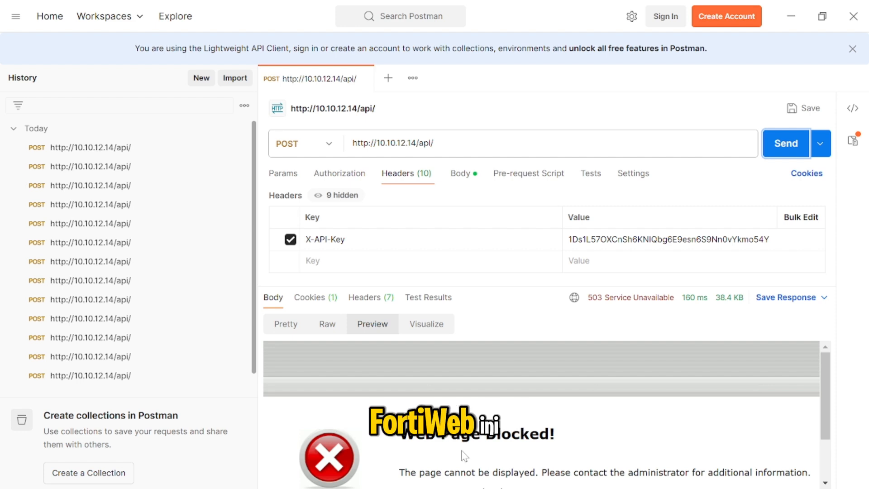
# Examine the block page details in Postman's response to the repeated POST requests
pyautogui.scroll(-1, 547, 415)
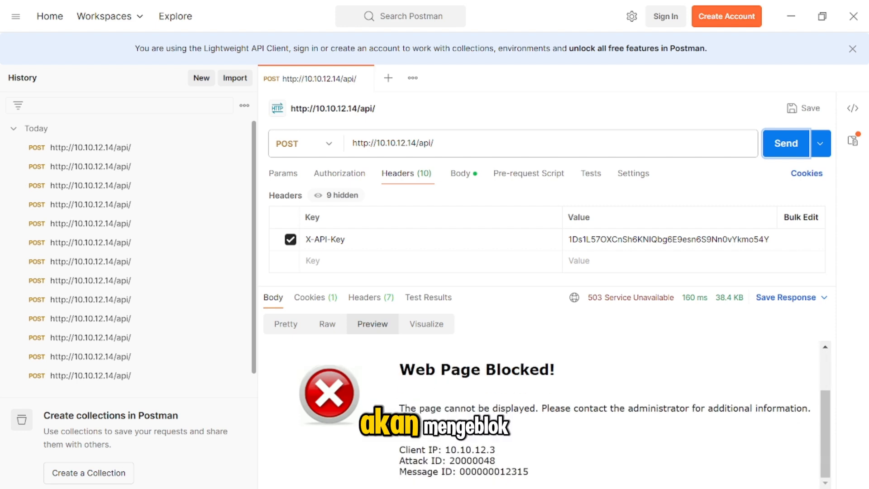
pyautogui.moveTo(399, 362); pyautogui.dragTo(529, 473)
pyautogui.click(576, 459)
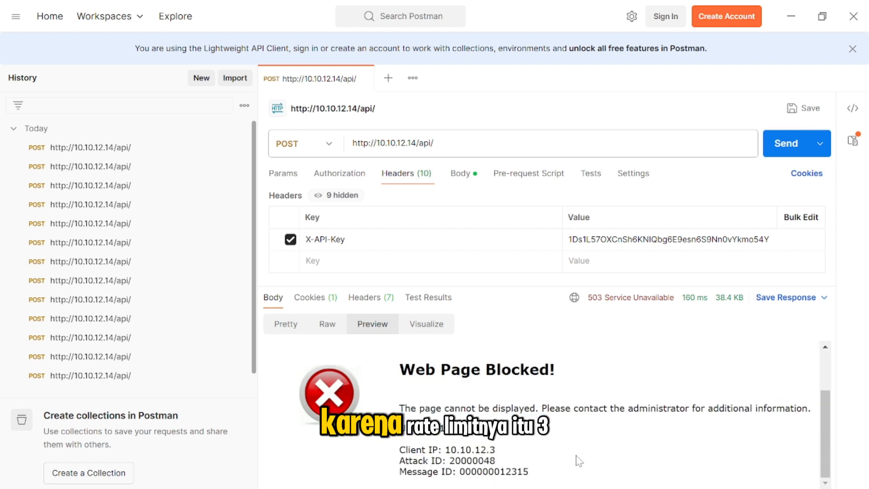
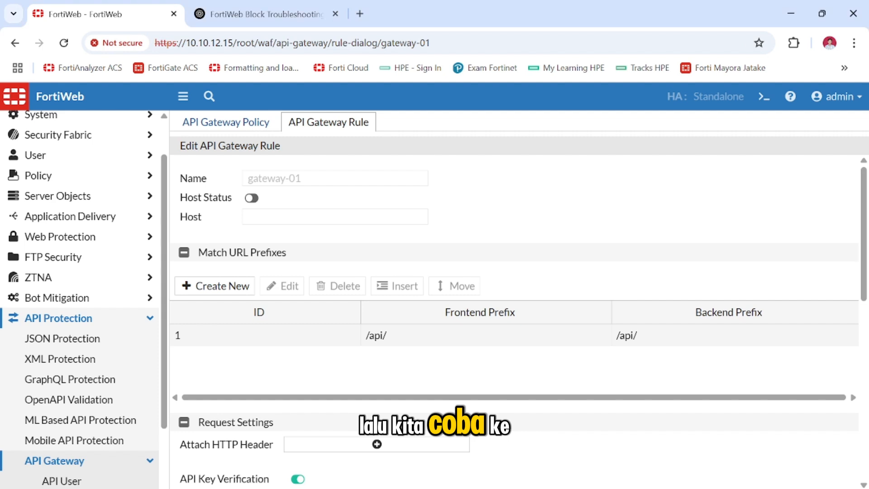
# Open the attack log under FortiWeb's log access
pyautogui.scroll(-3, 82, 291)
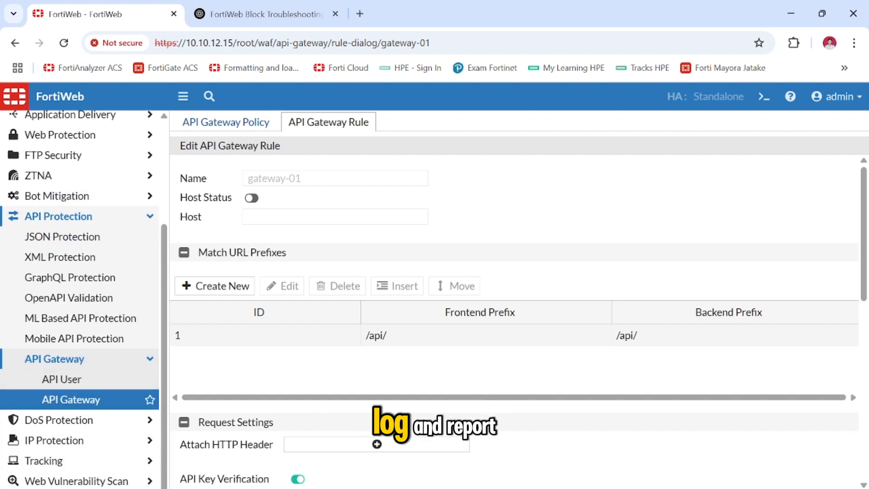
pyautogui.click(97, 488)
pyautogui.click(104, 441)
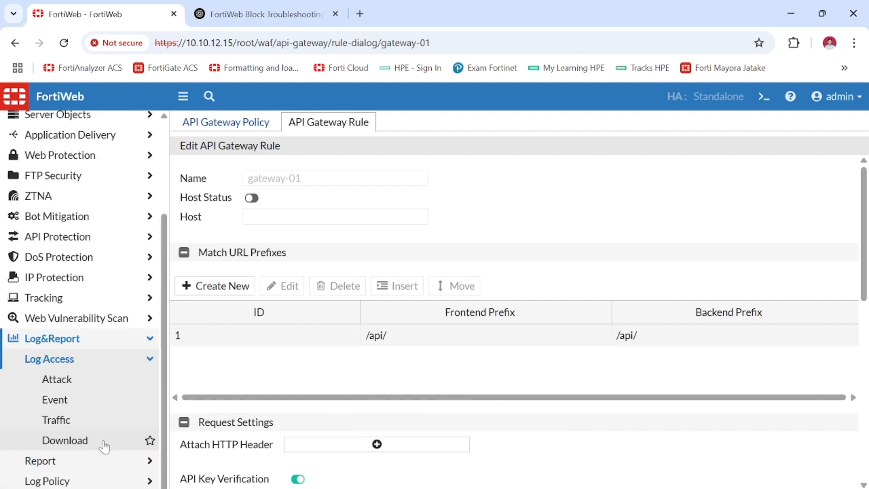
pyautogui.click(97, 378)
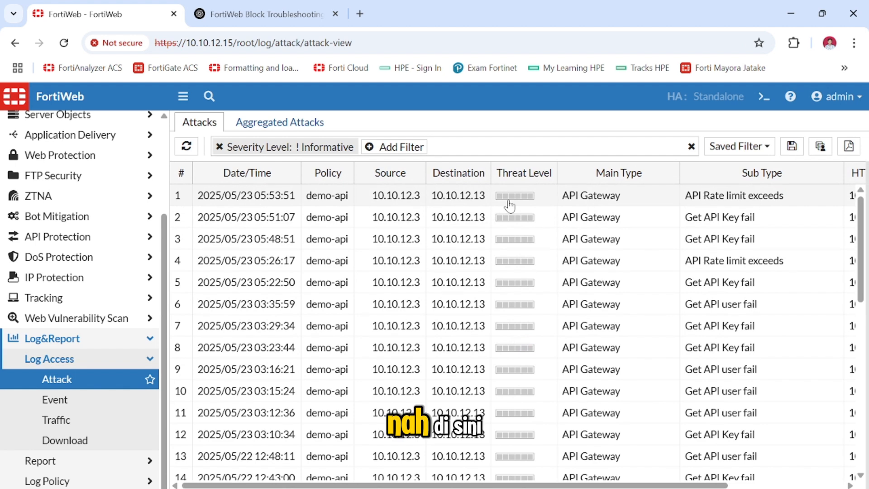
# Open the newest attack log entry, inspect its sub type in the log details and close the details
pyautogui.click(706, 202)
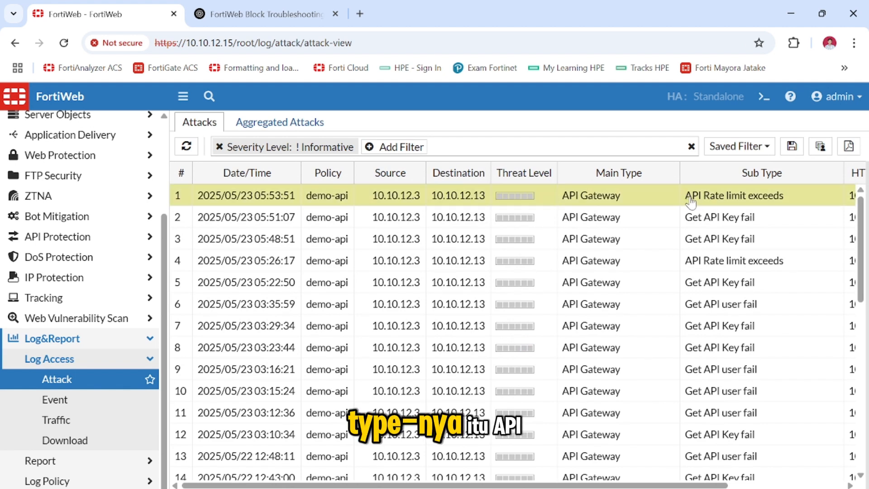
pyautogui.doubleClick(730, 196)
pyautogui.scroll(-3, 789, 392)
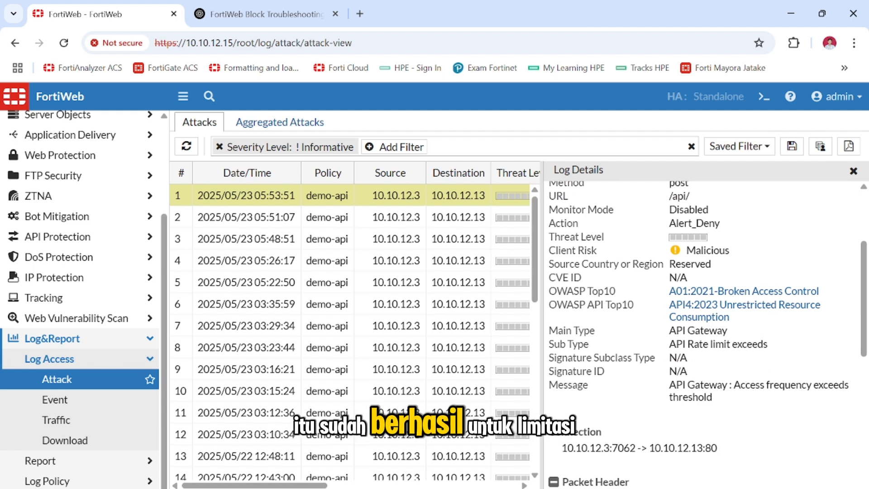
pyautogui.moveTo(768, 345); pyautogui.dragTo(665, 348)
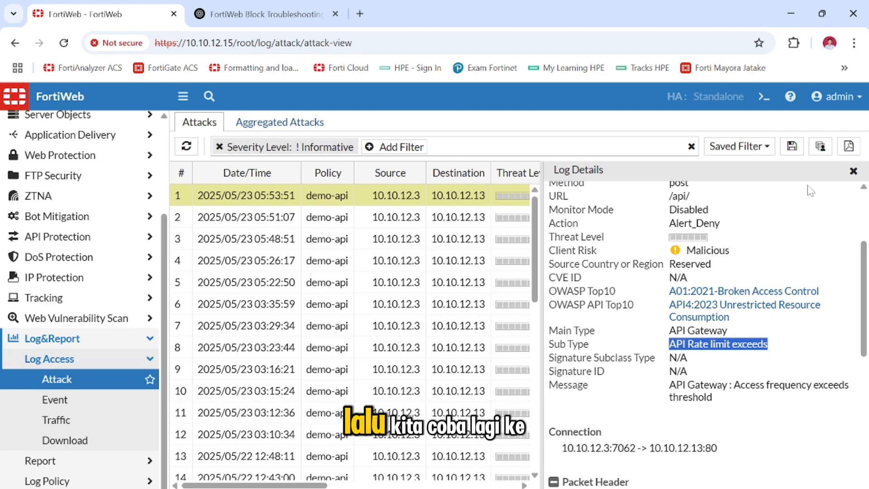
pyautogui.click(853, 171)
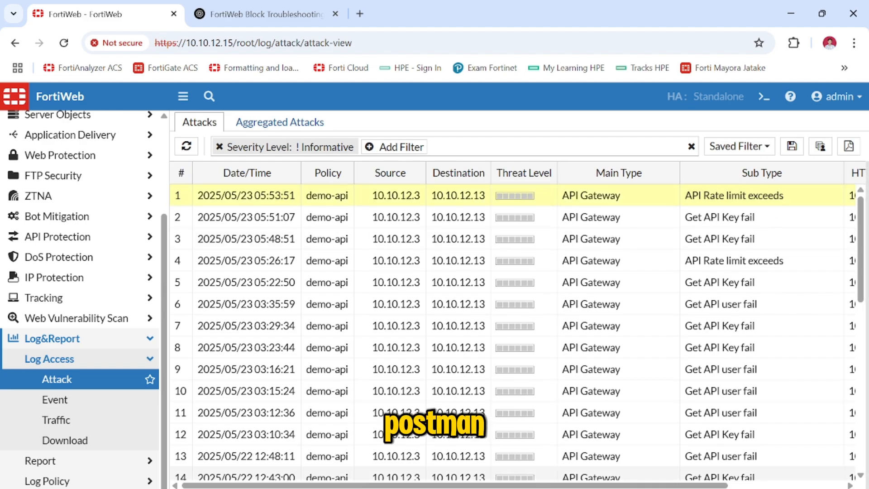
pyautogui.click(297, 487)
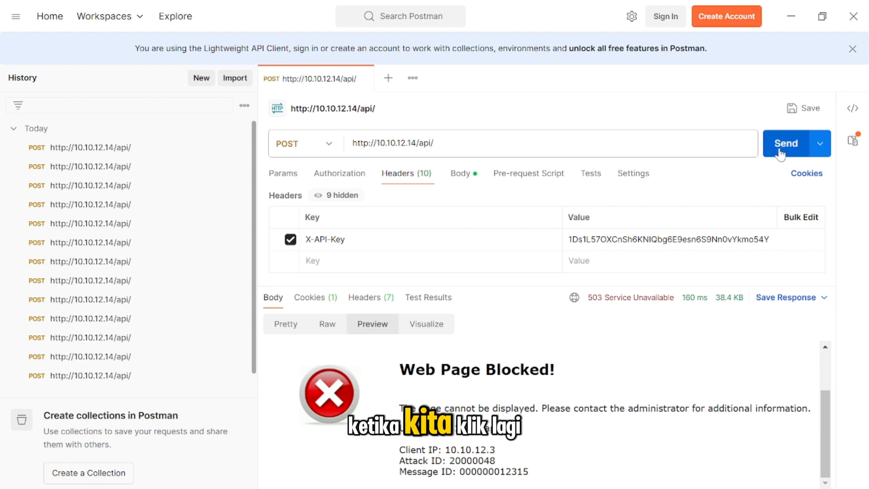
pyautogui.click(782, 152)
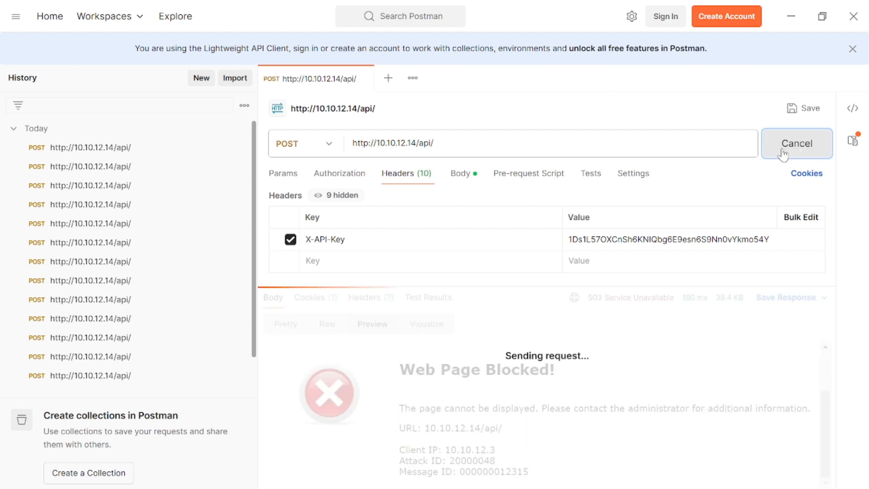
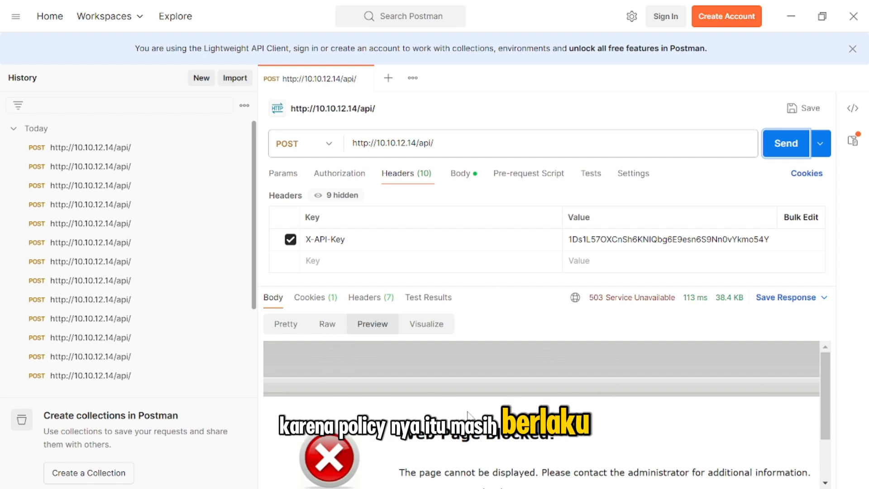
pyautogui.scroll(-2, 470, 412)
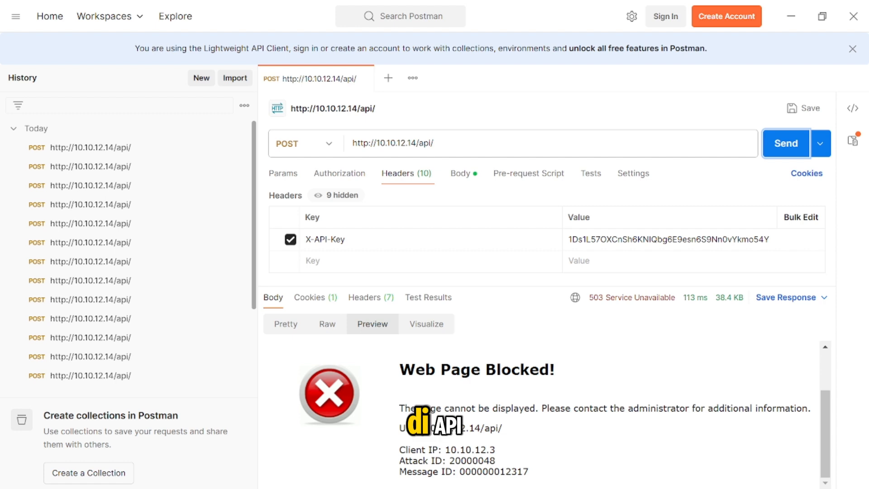
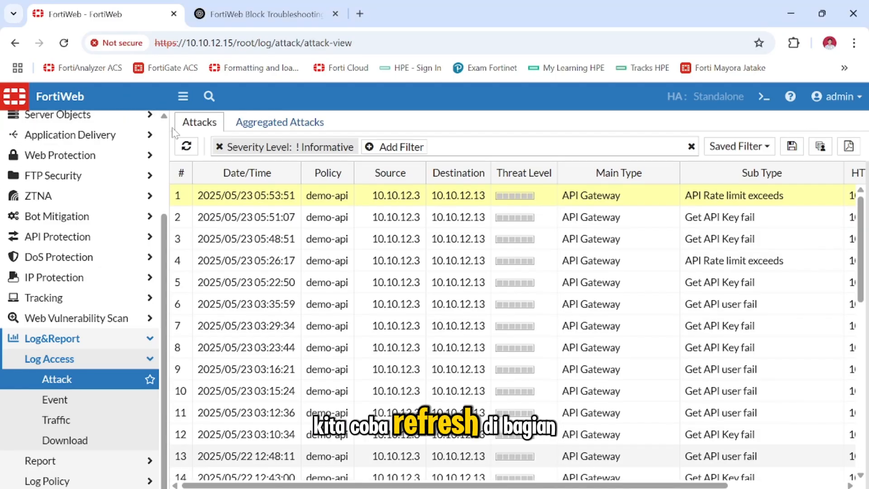
# Refresh the FortiWeb attack log, select the newest entry and review its HTTP host, URL and action
pyautogui.click(187, 150)
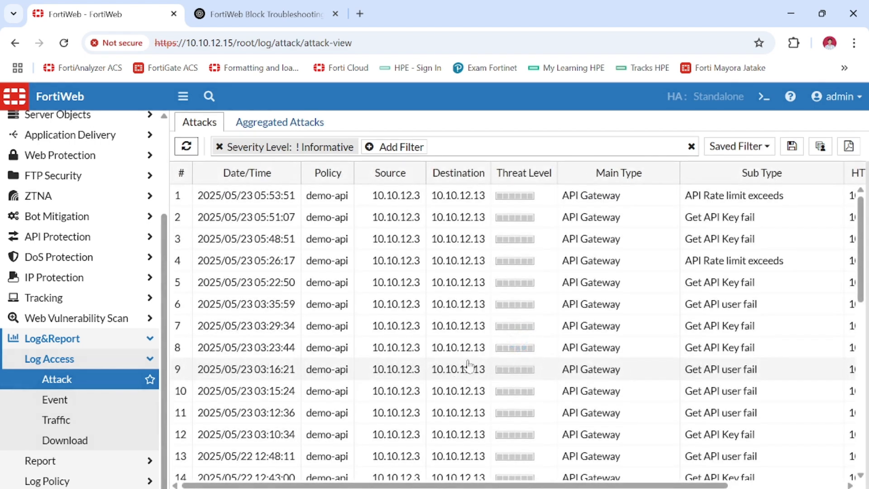
pyautogui.click(715, 205)
pyautogui.moveTo(708, 483); pyautogui.dragTo(778, 438)
pyautogui.scroll(5, 694, 406)
pyautogui.scroll(3, 695, 406)
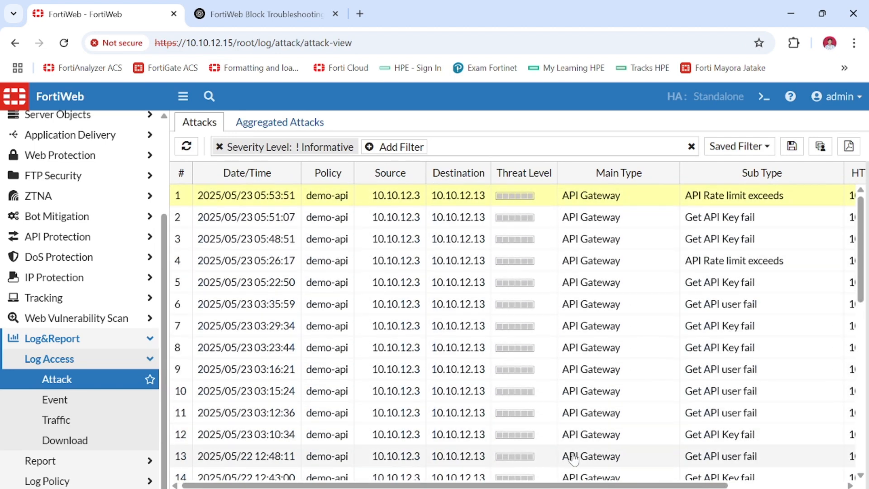
pyautogui.moveTo(615, 485); pyautogui.dragTo(730, 486)
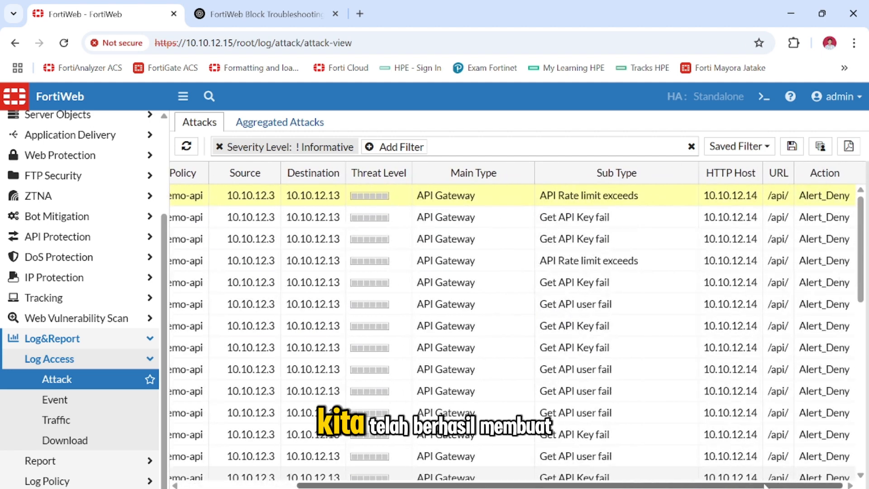